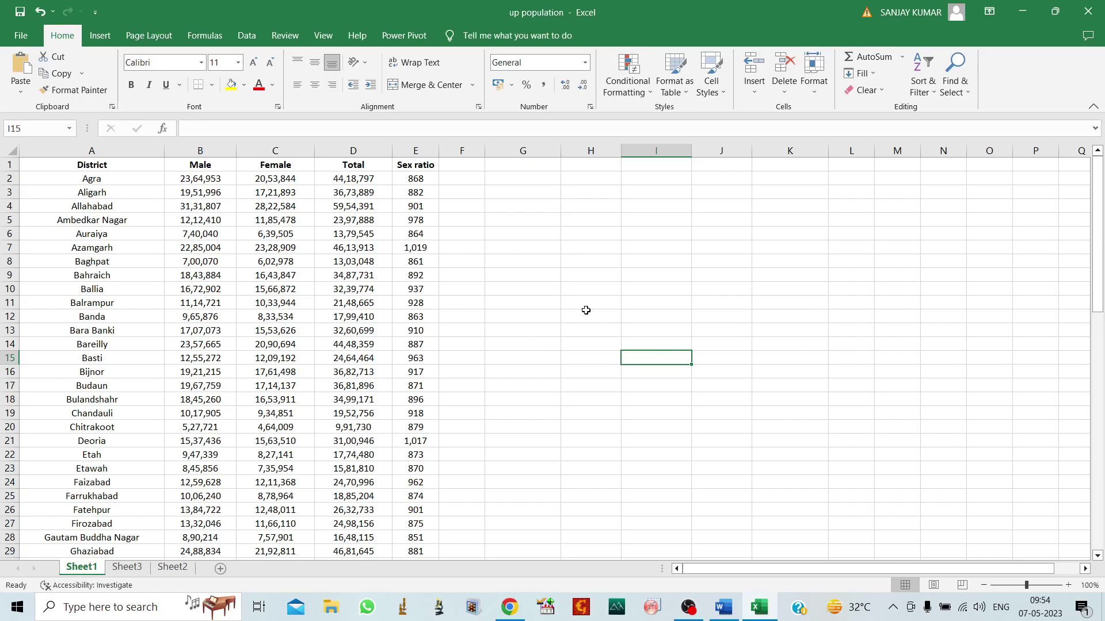
Step: Select A1:E21, from the District heading down to the Deoria row
click(44, 165)
mouse_move(45, 165)
mouse_down()
mouse_move(409, 318)
mouse_move(423, 447)
mouse_up()
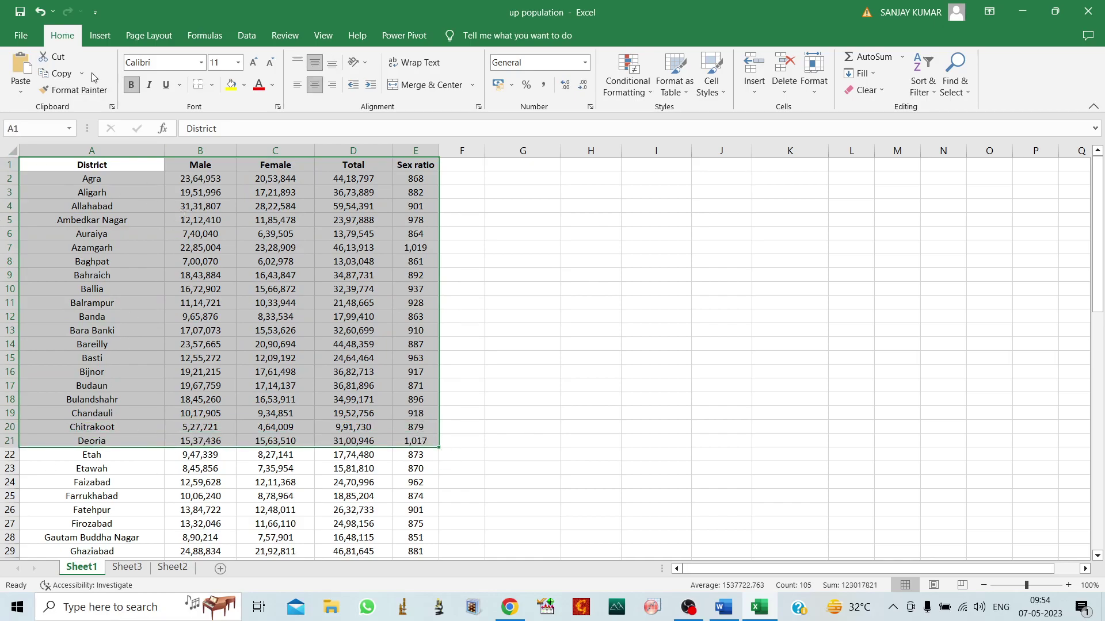
Step: Start a PivotChart from the Insert tab for the Sheet1!$A$1:$E$21 district data
click(100, 33)
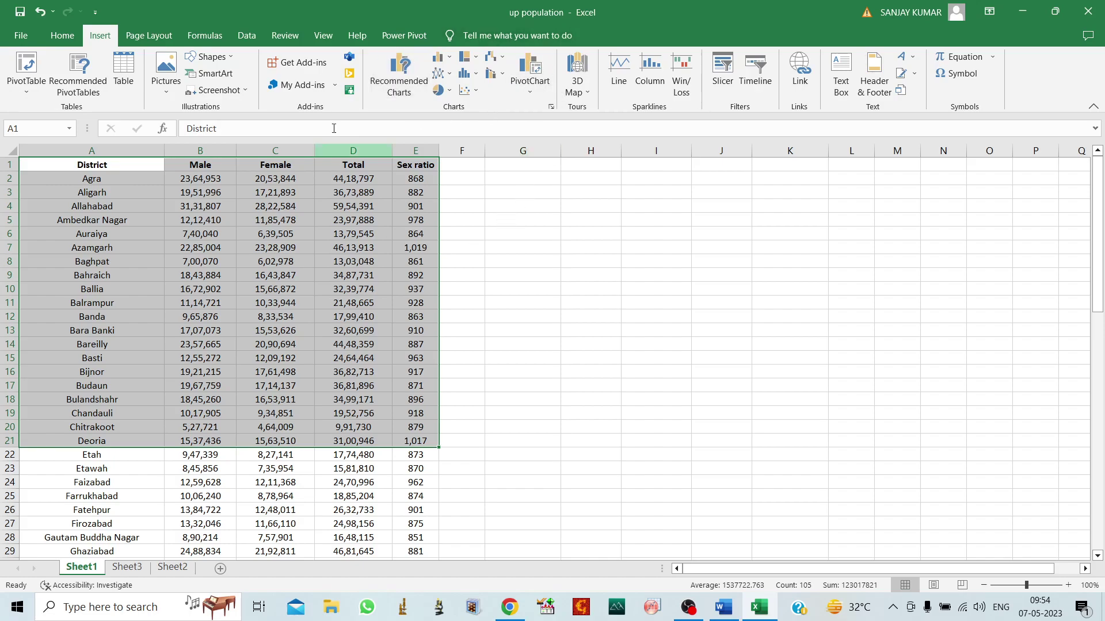
click(530, 91)
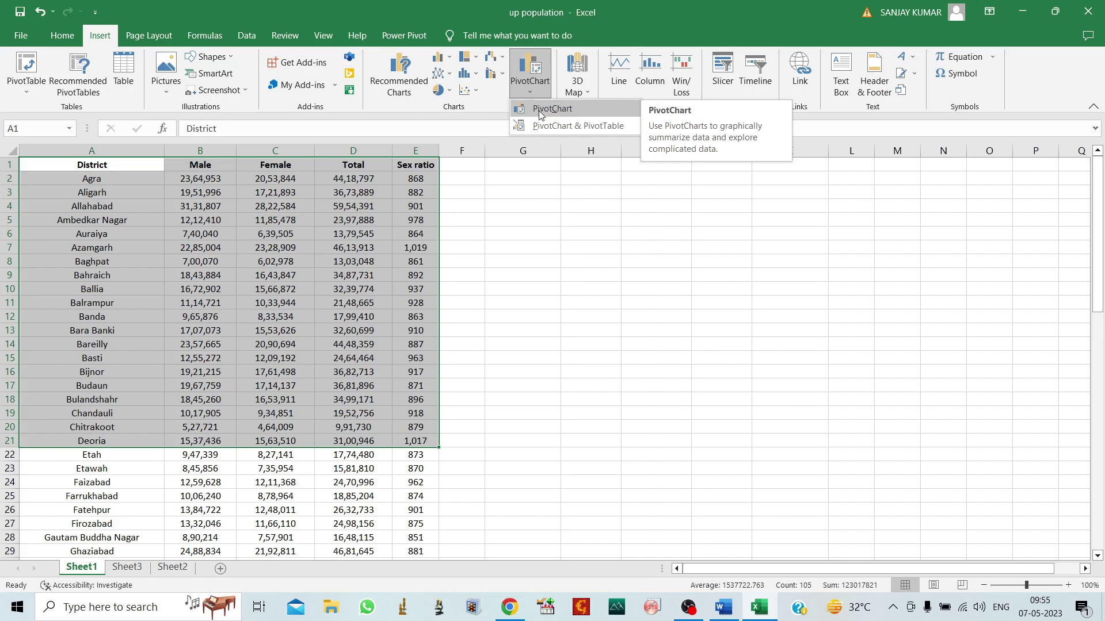
click(539, 111)
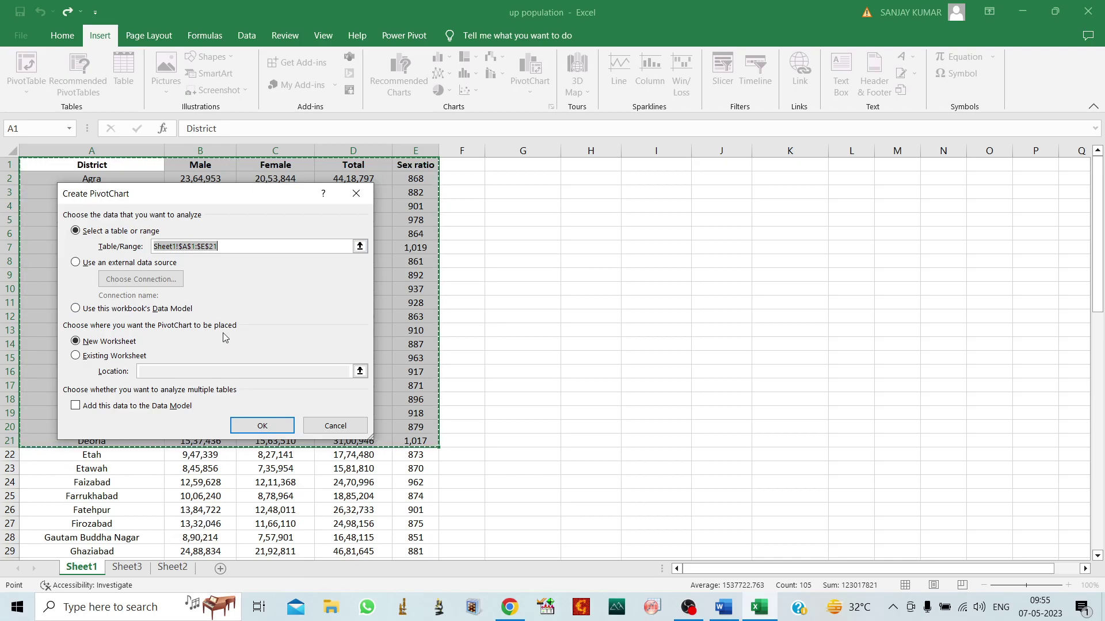
Step: Place the new PivotChart on the existing worksheet at Sheet1!$G$2 and create it
click(75, 357)
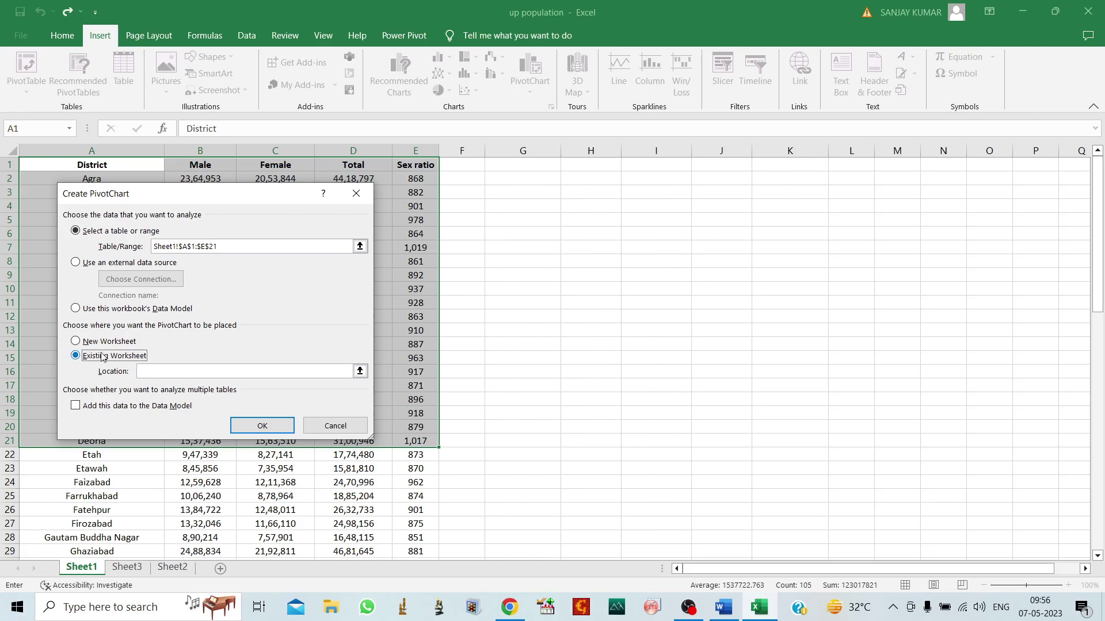
click(153, 373)
click(510, 177)
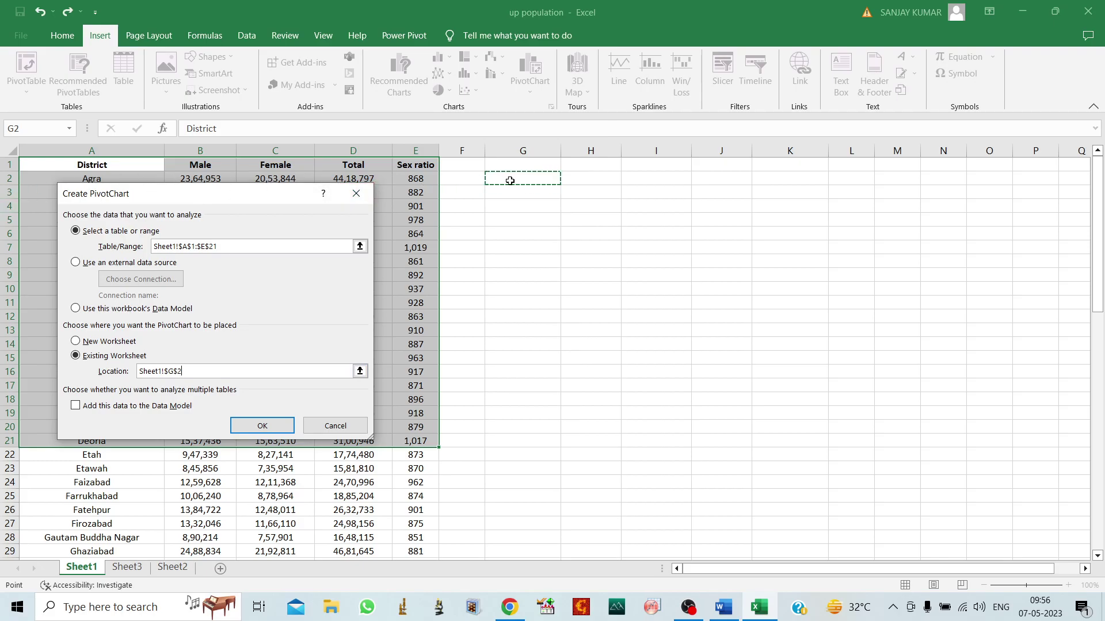
click(522, 207)
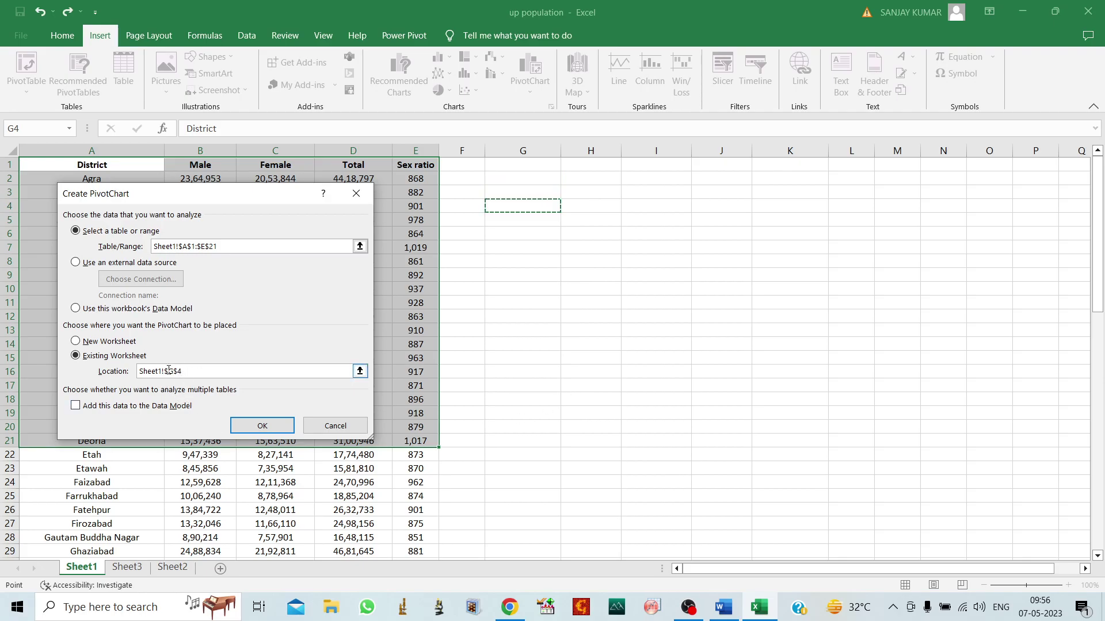
click(513, 180)
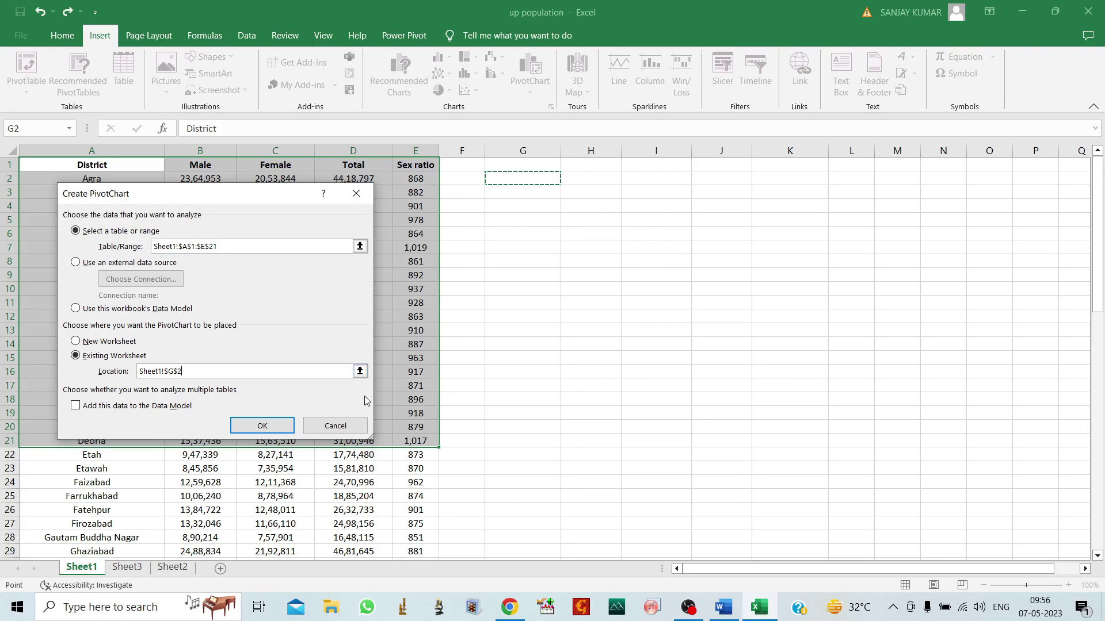
click(260, 426)
Step: Plot District as categories with Male, Female and Total sums, moving the chart below the pivot rows
mouse_move(678, 255)
mouse_down()
mouse_move(636, 282)
mouse_move(653, 324)
mouse_up()
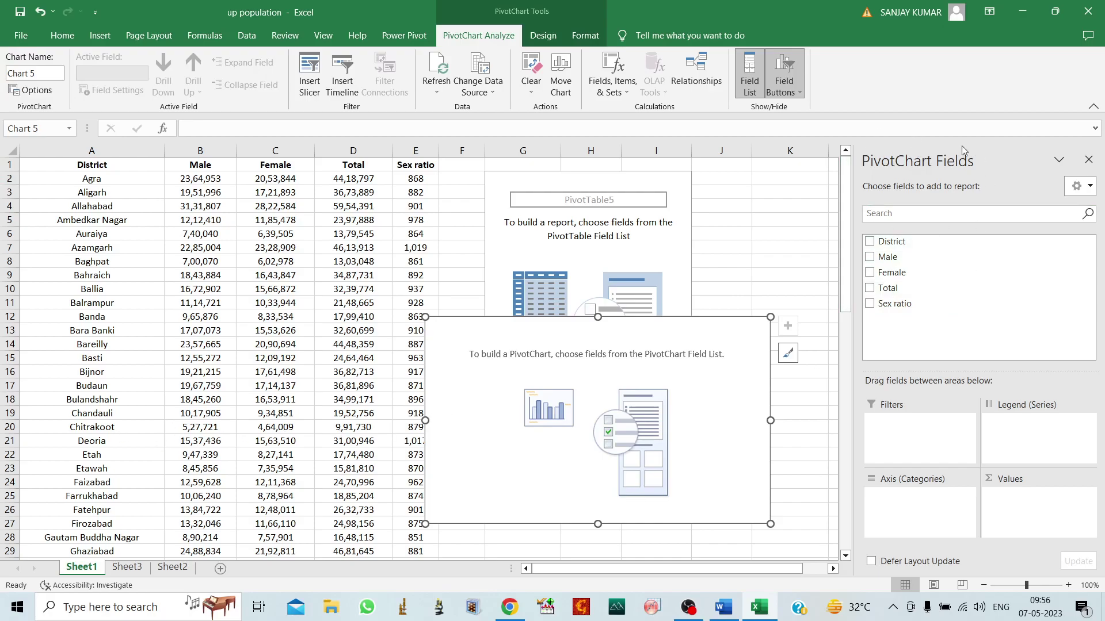
mouse_move(892, 242)
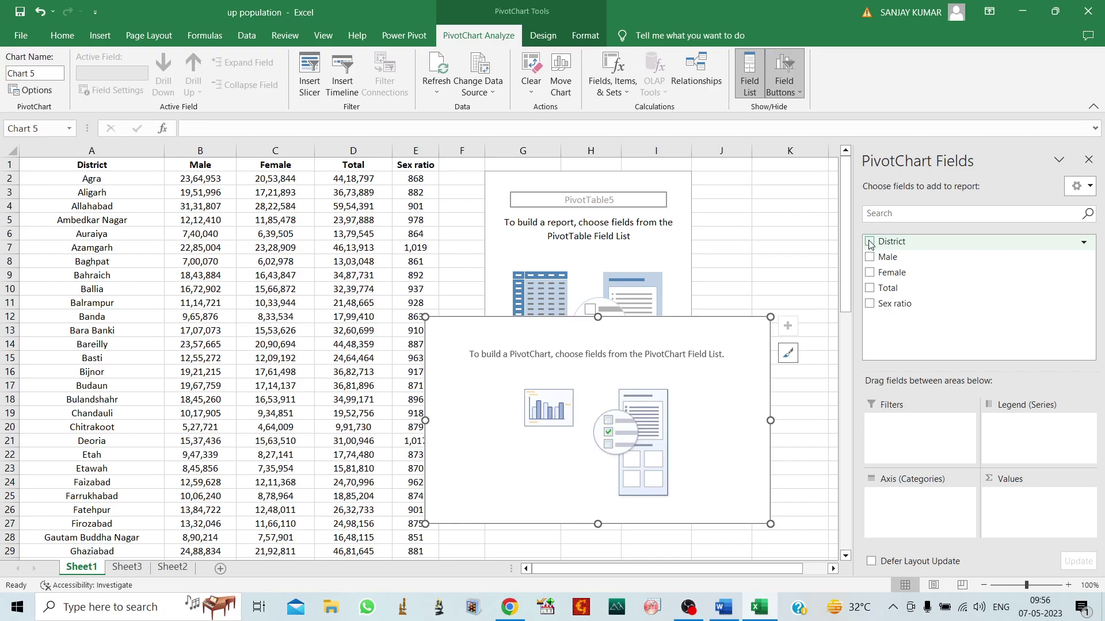
click(869, 242)
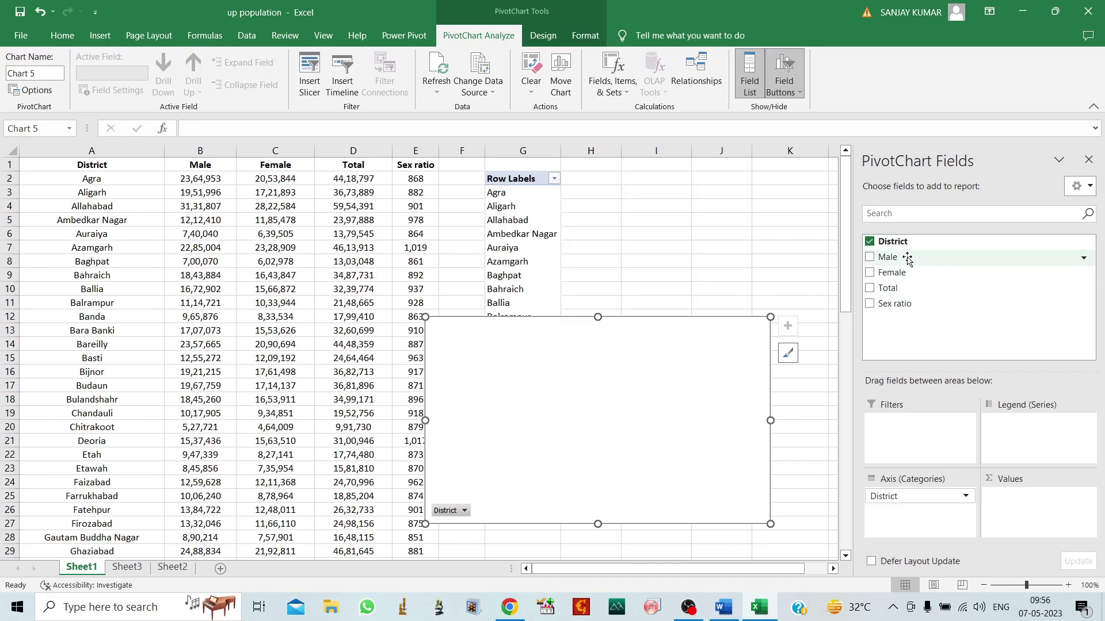
drag(615, 315, 630, 334)
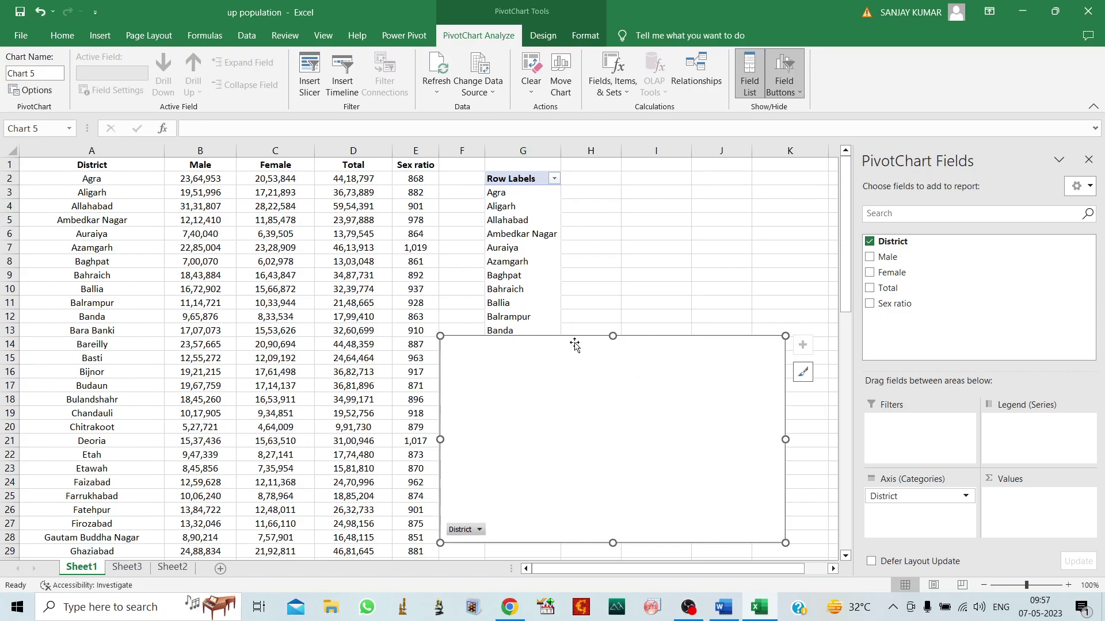
mouse_move(575, 345)
mouse_down()
mouse_move(592, 363)
mouse_move(768, 411)
mouse_move(537, 236)
mouse_up()
click(869, 257)
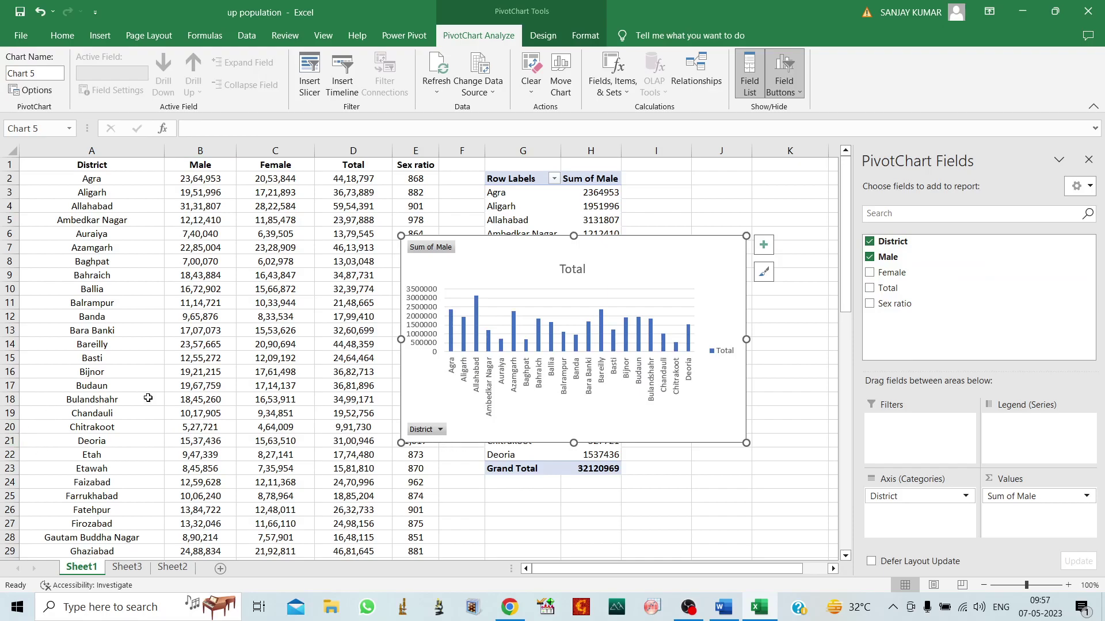
click(869, 273)
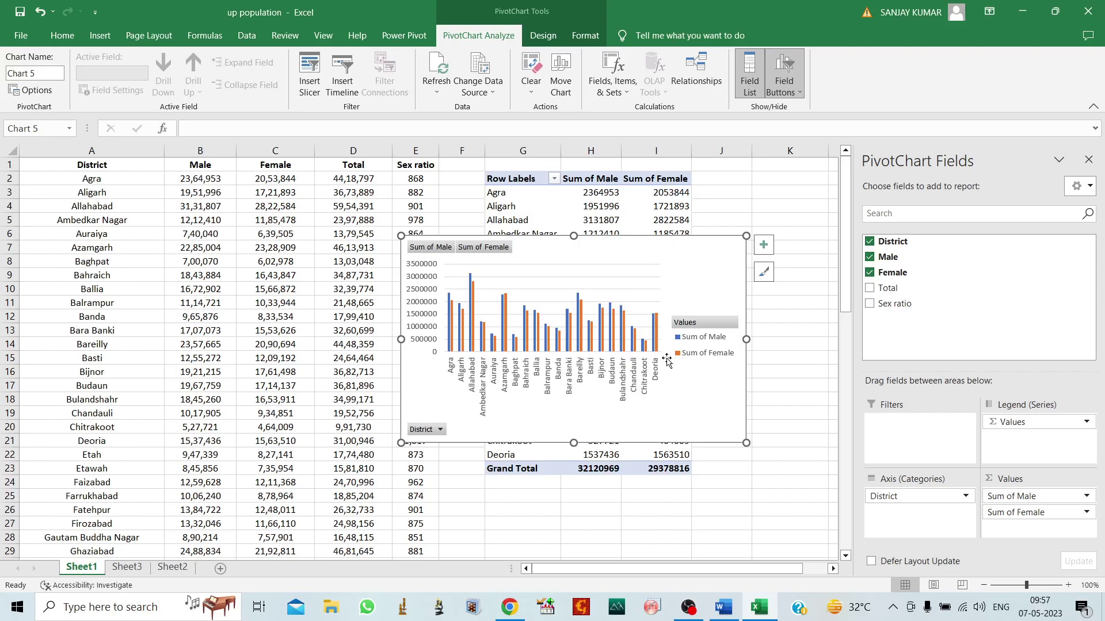
click(870, 288)
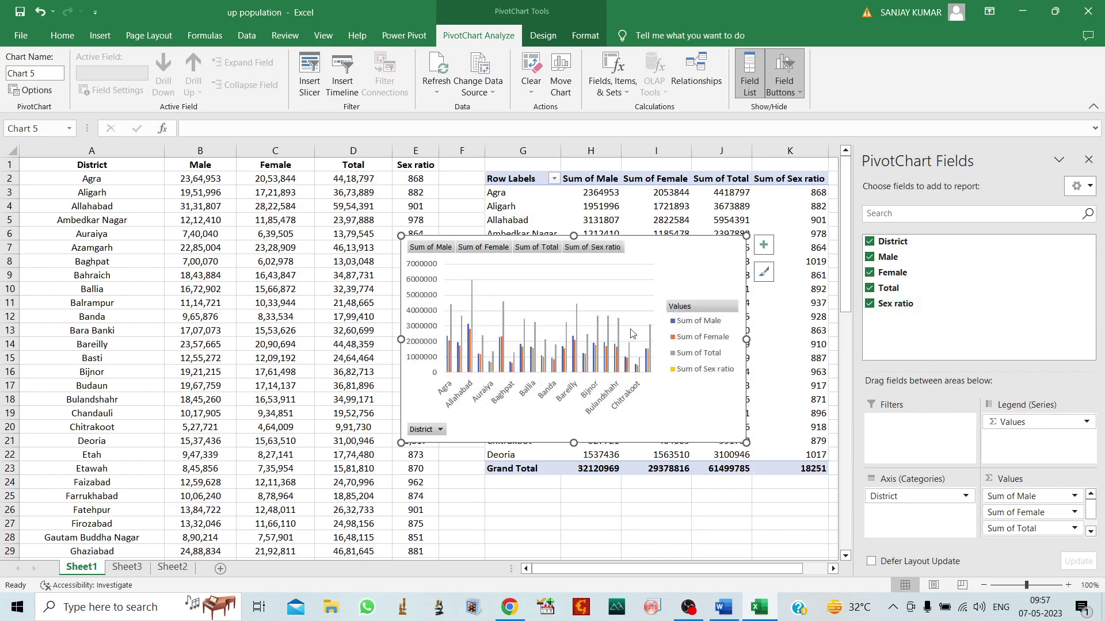
Step: Move the pivot chart to the right of the pivot table
drag(628, 235, 642, 281)
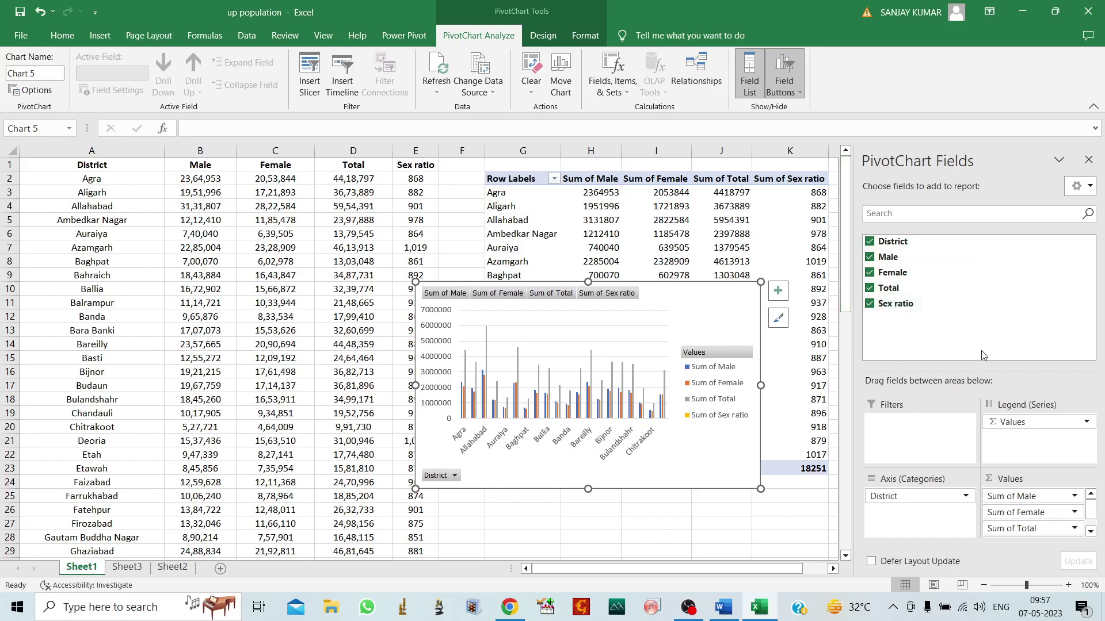
click(833, 569)
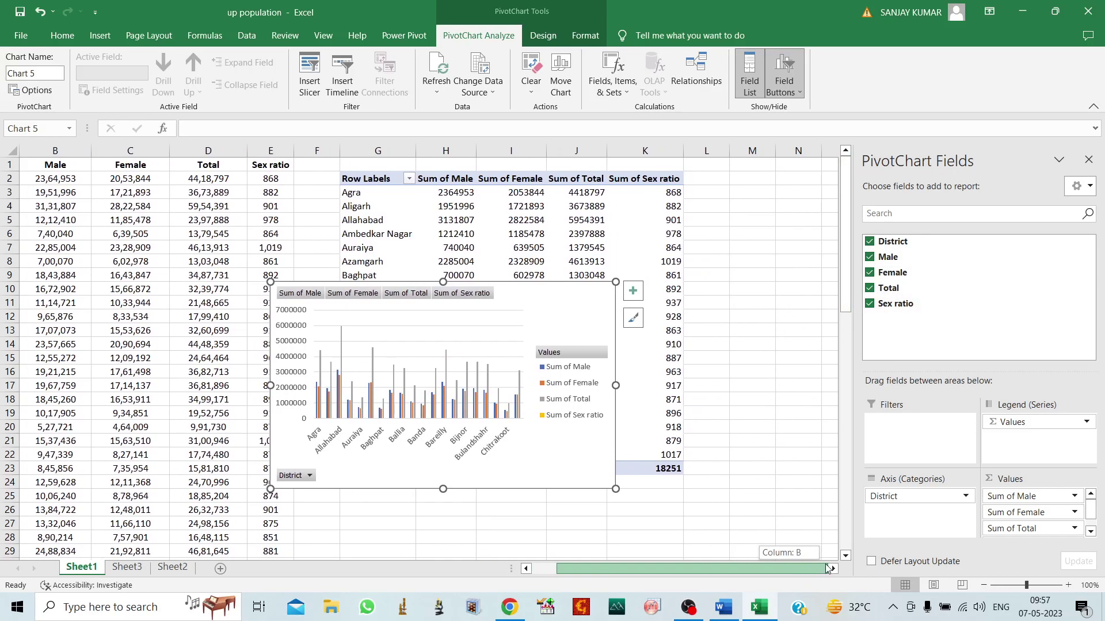
click(834, 569)
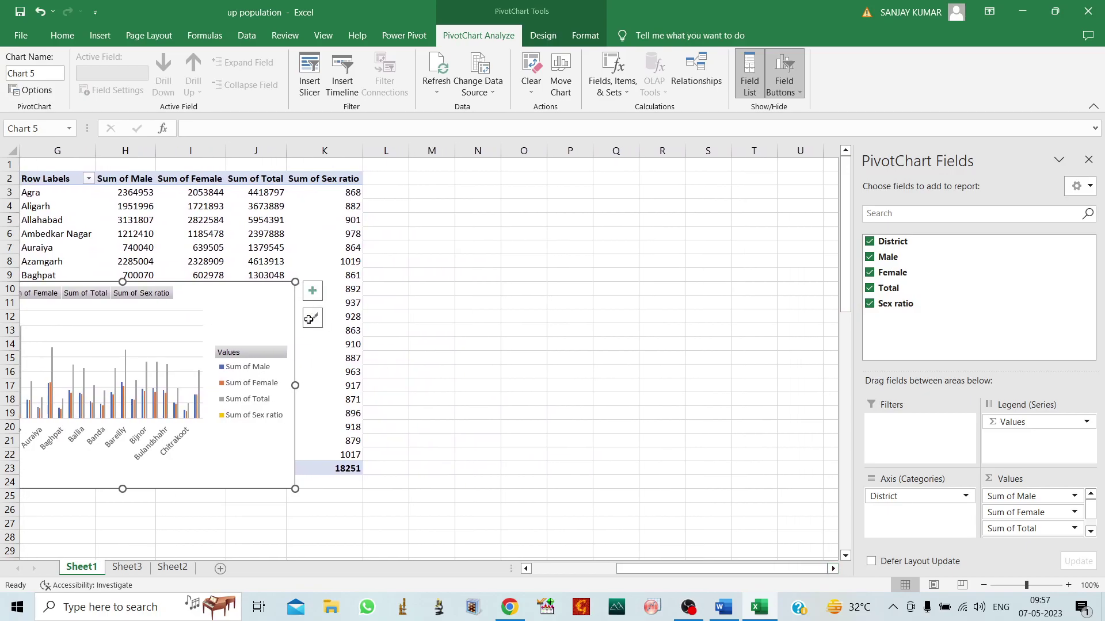
drag(238, 286, 680, 193)
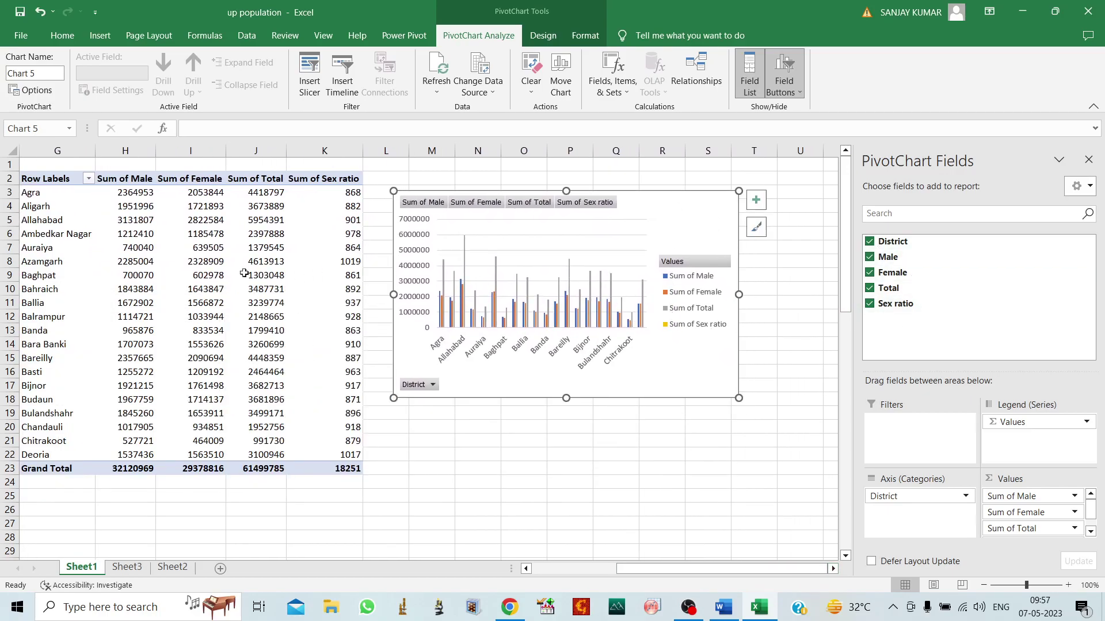
Step: Untick Sex ratio so only Male, Female and Total remain, and fine-tune the chart's position
click(870, 304)
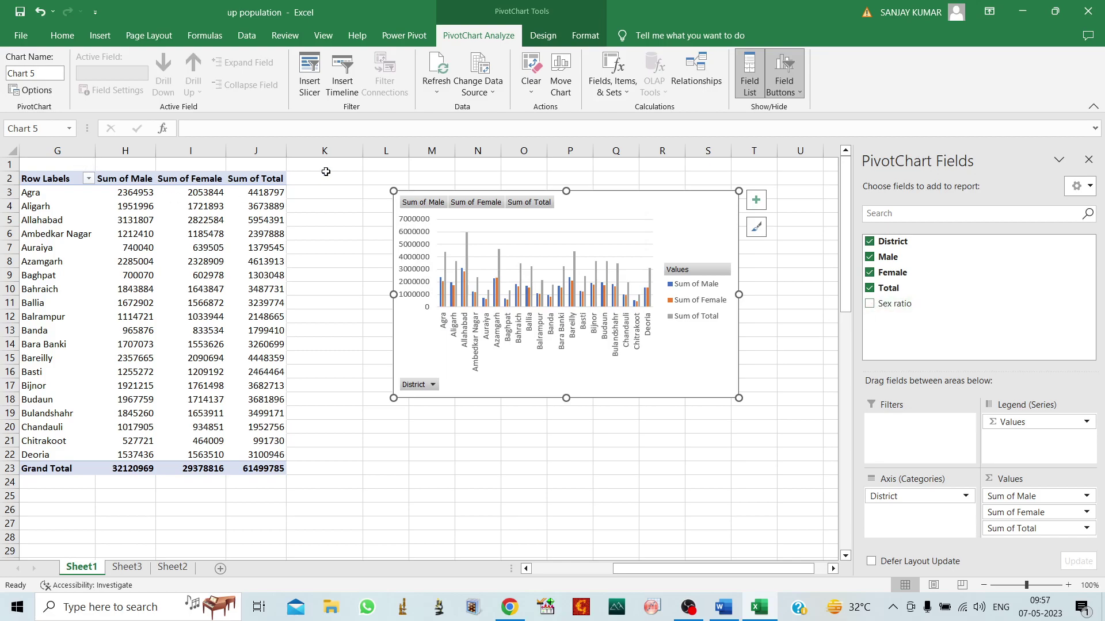
drag(637, 568, 625, 568)
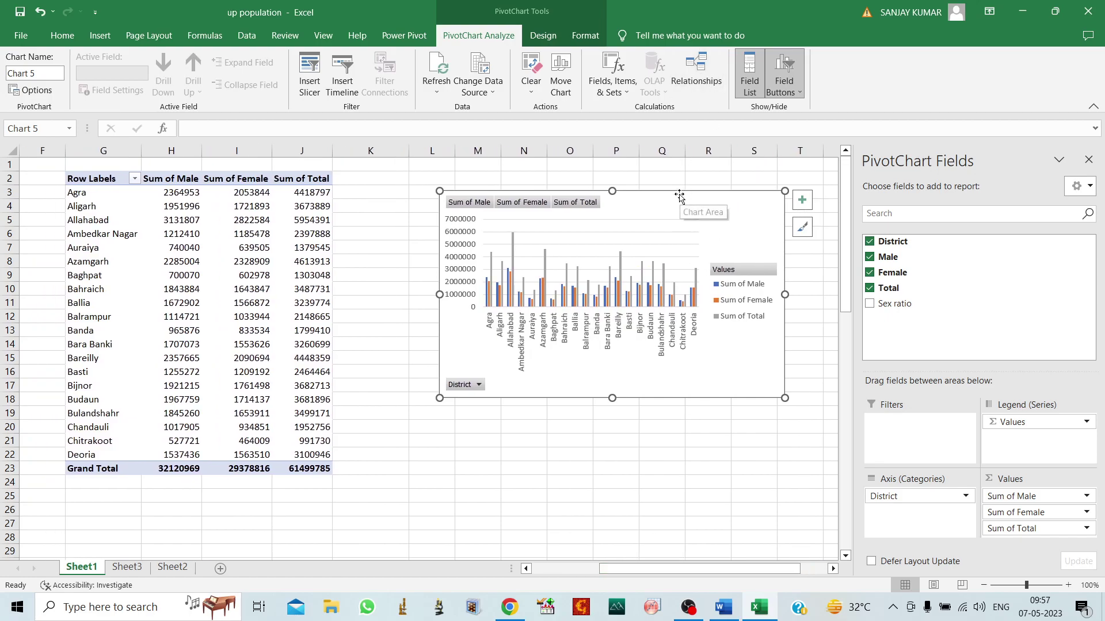
drag(674, 192, 618, 195)
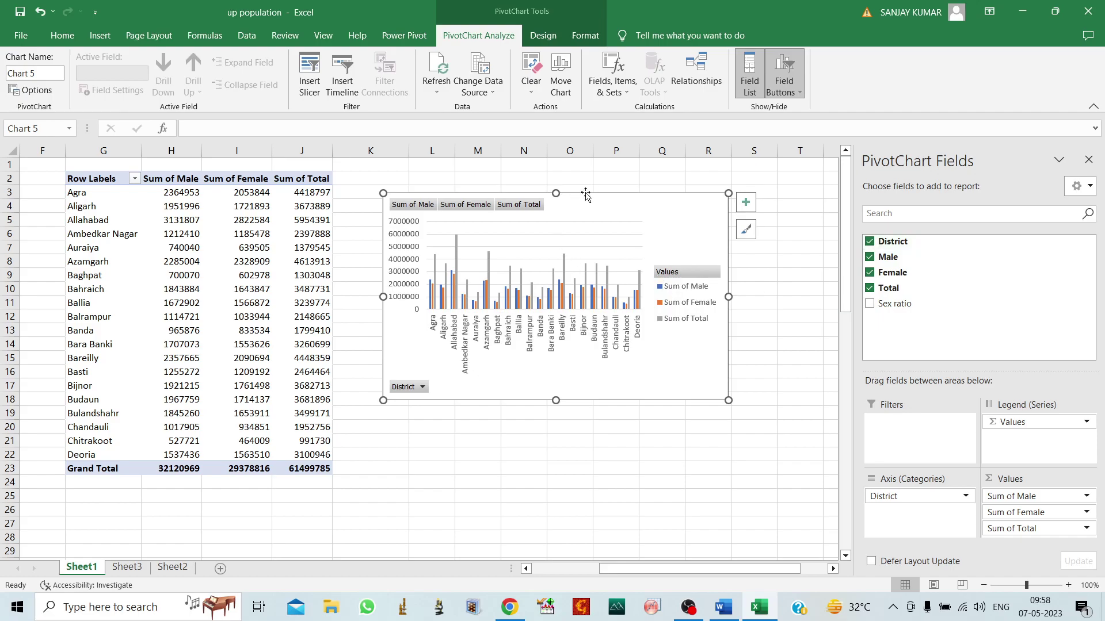
mouse_move(584, 194)
mouse_down()
mouse_move(571, 207)
mouse_move(575, 193)
mouse_up()
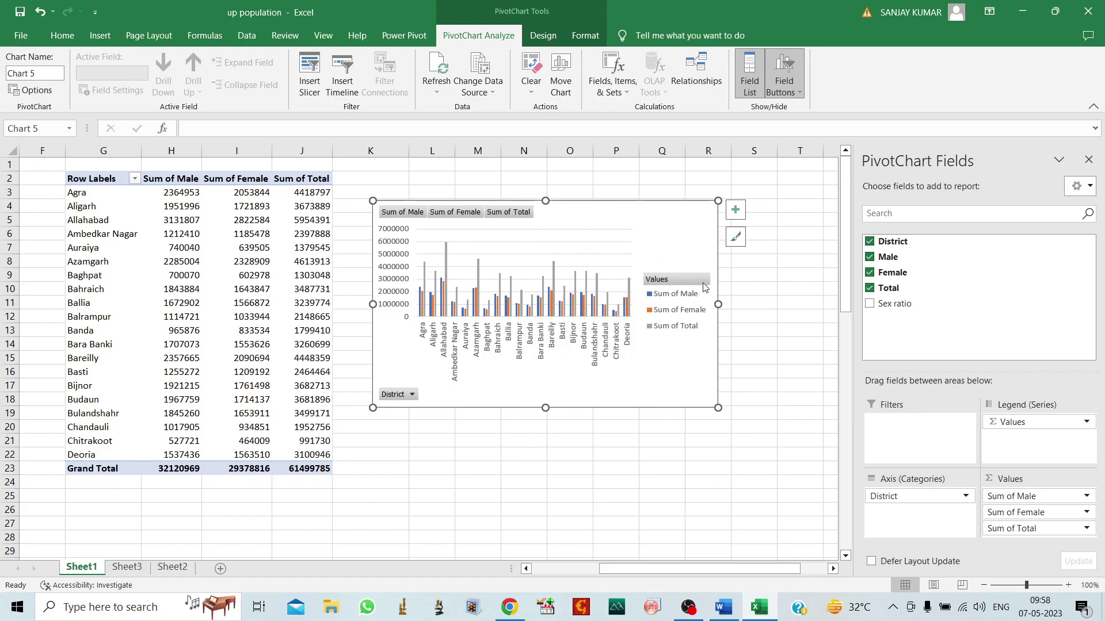
click(870, 304)
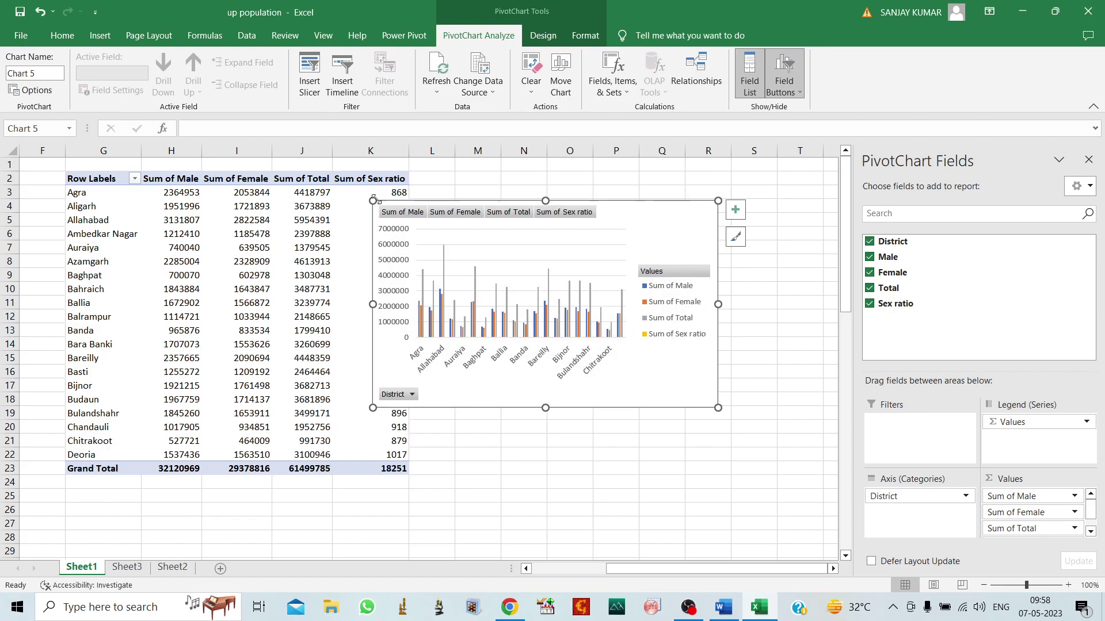
click(870, 305)
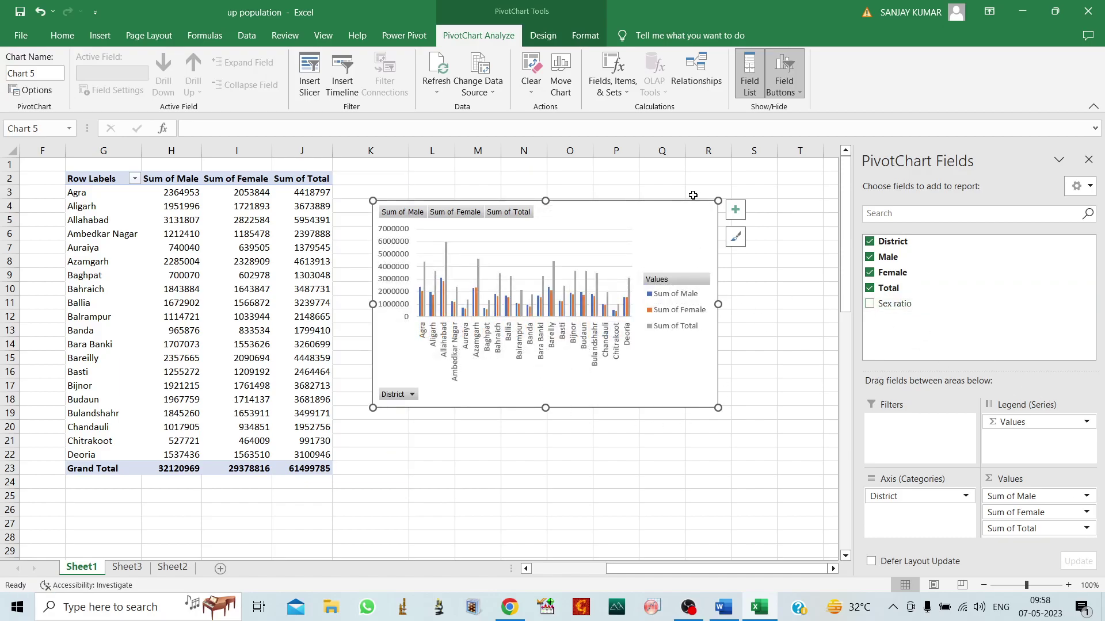
mouse_move(565, 197)
mouse_down()
mouse_move(592, 196)
mouse_move(583, 192)
mouse_up()
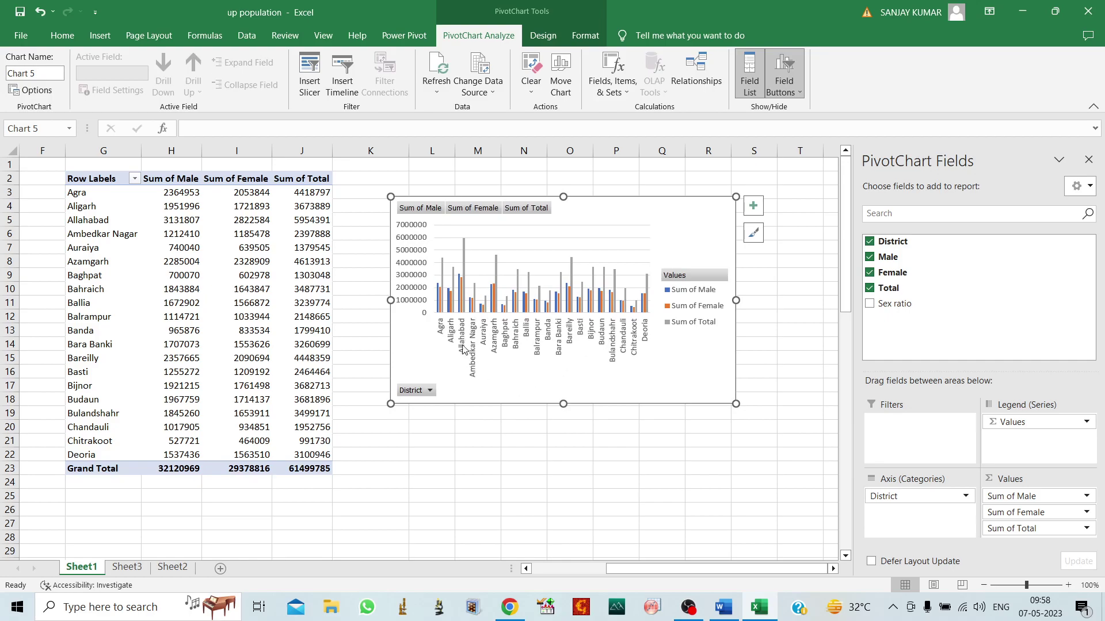
Step: In the District filter, uncheck Allahabad, Auraiya, Bahraich, Ballia and Banda
click(429, 391)
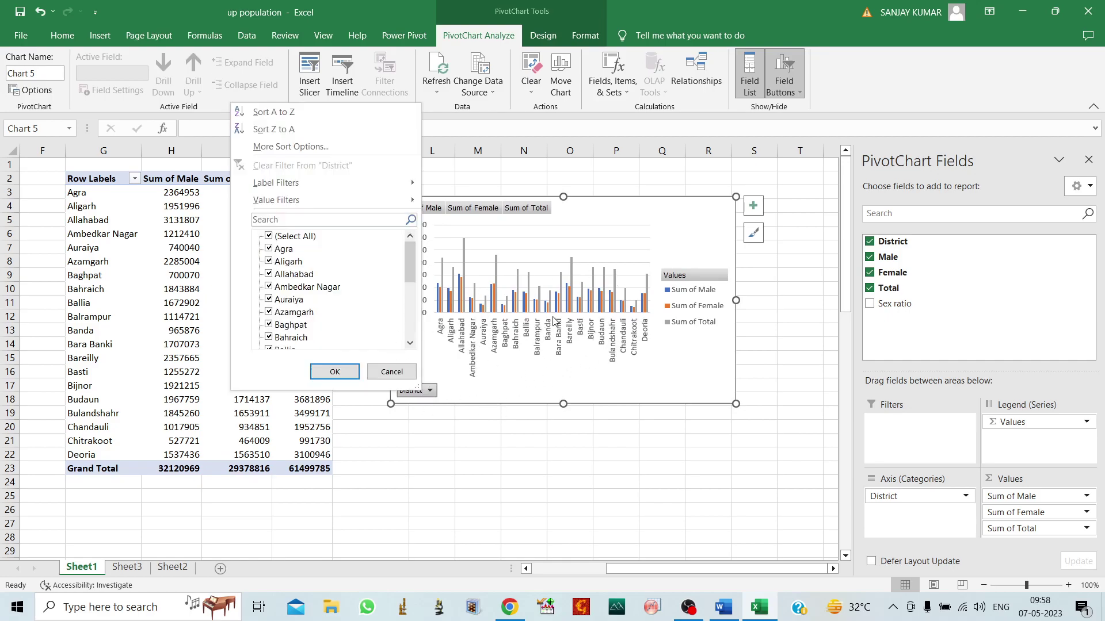
click(392, 372)
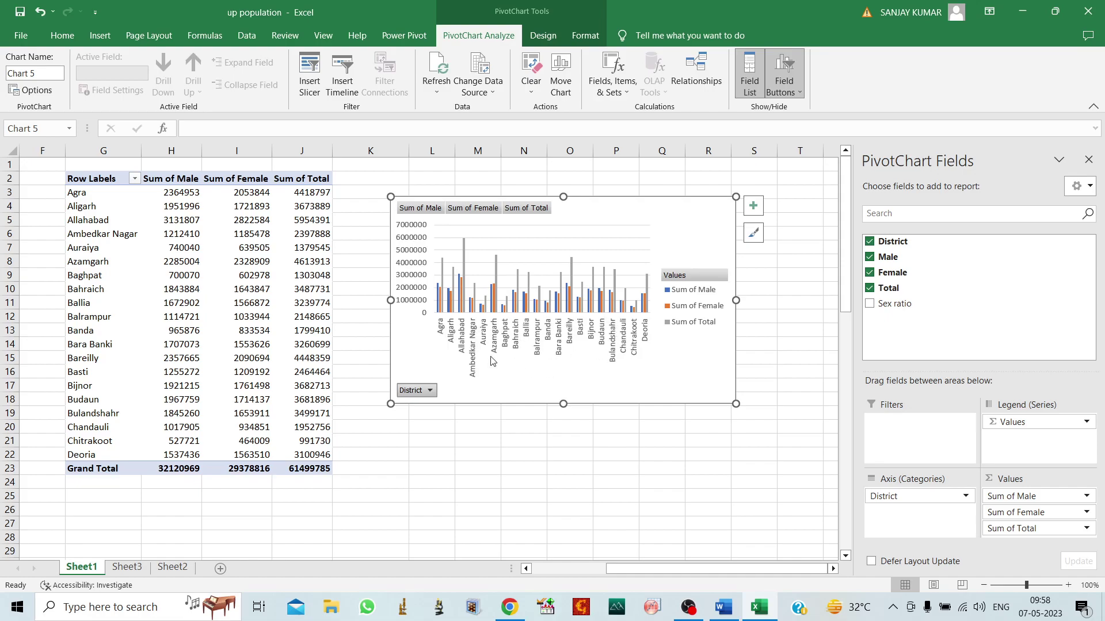
click(428, 391)
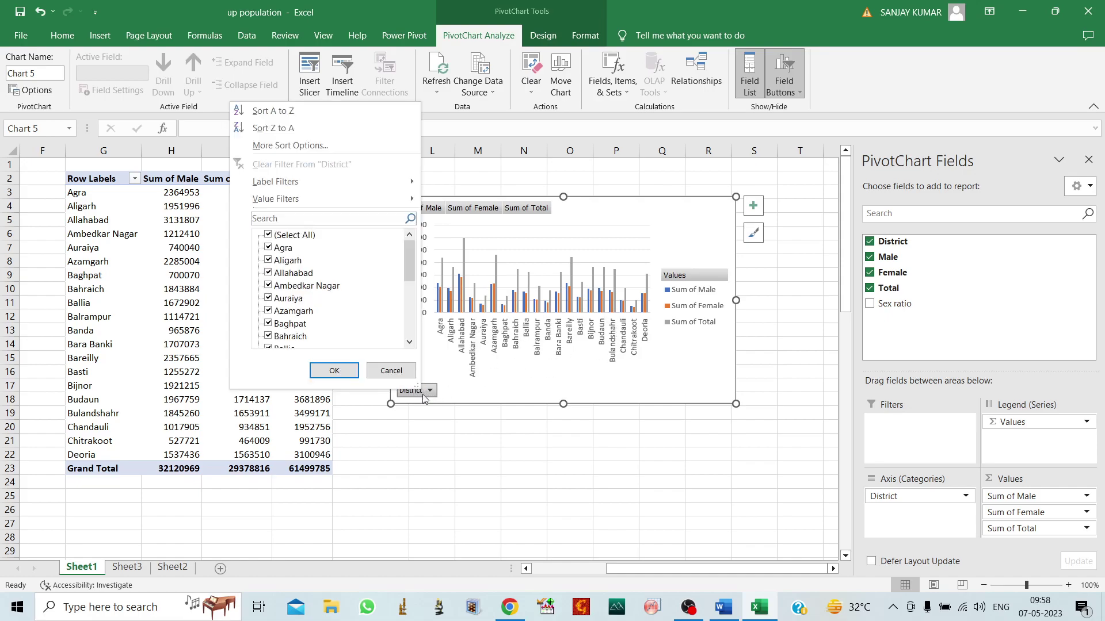
scroll(317, 304, down, 1)
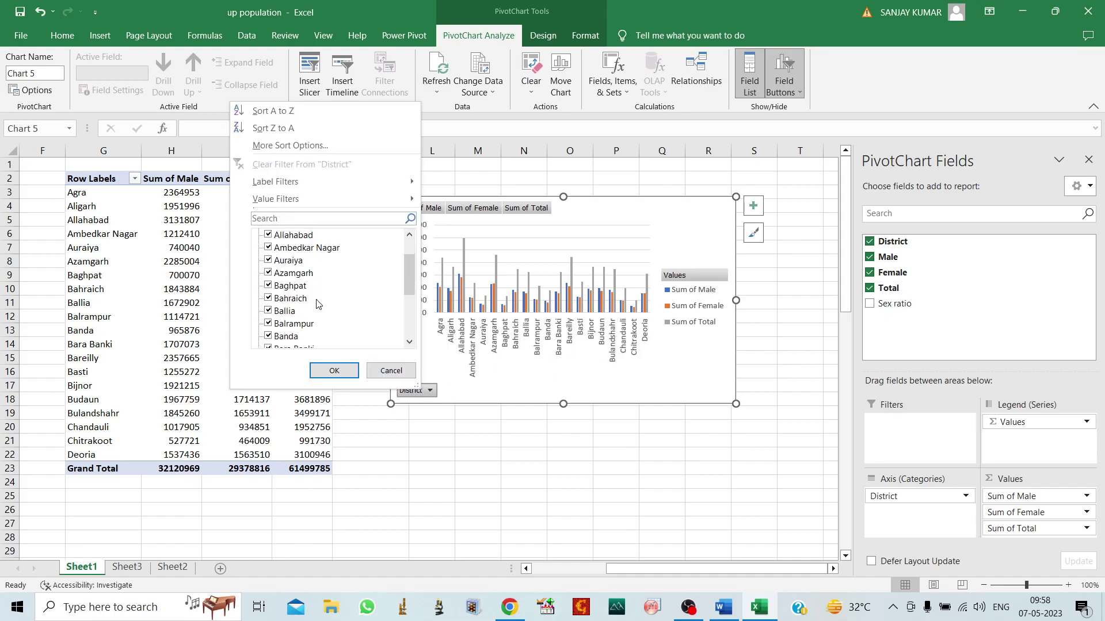
click(268, 312)
click(269, 298)
click(268, 261)
click(268, 236)
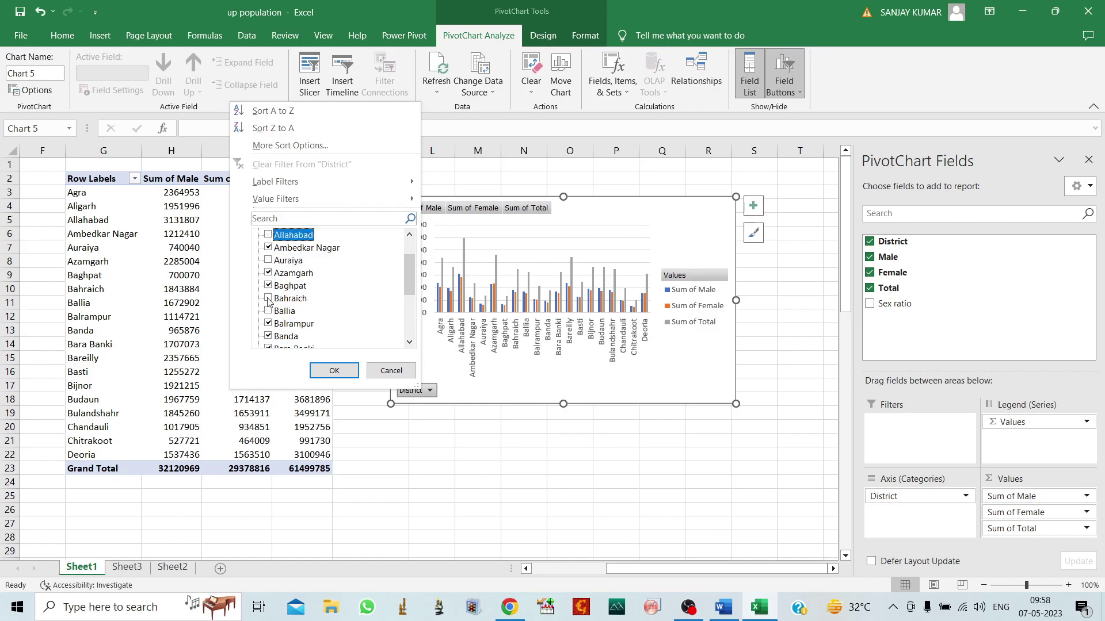
click(268, 337)
Step: Also uncheck Basti, Bijnor and Bulandshahr and apply the filter, leaving 12 districts
scroll(298, 315, down, 1)
scroll(298, 315, down, 1)
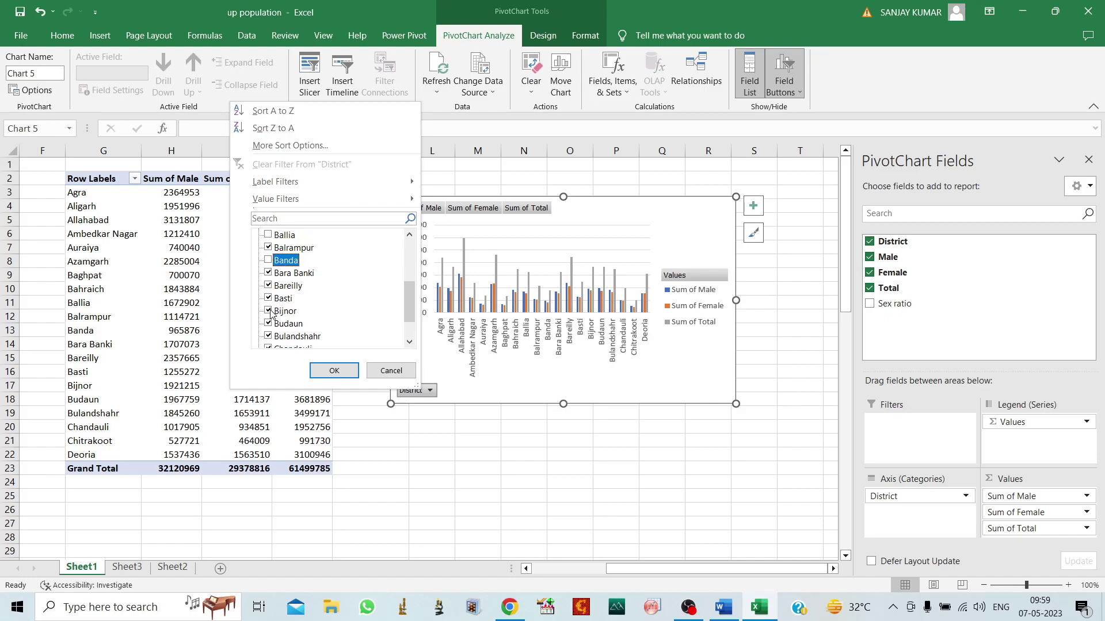
click(269, 311)
click(269, 298)
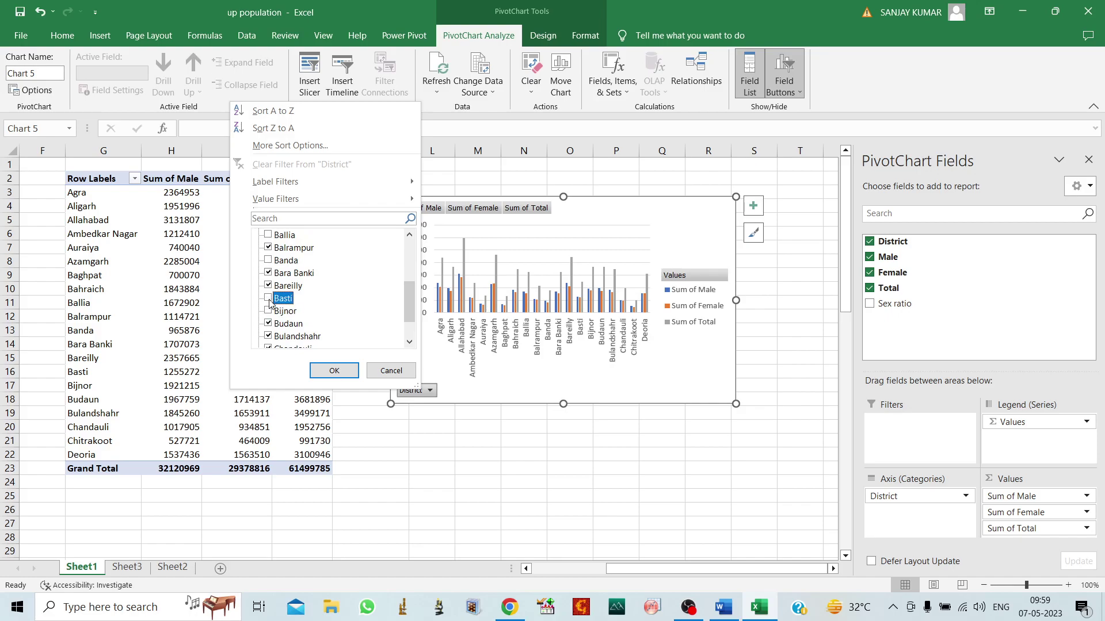
click(269, 336)
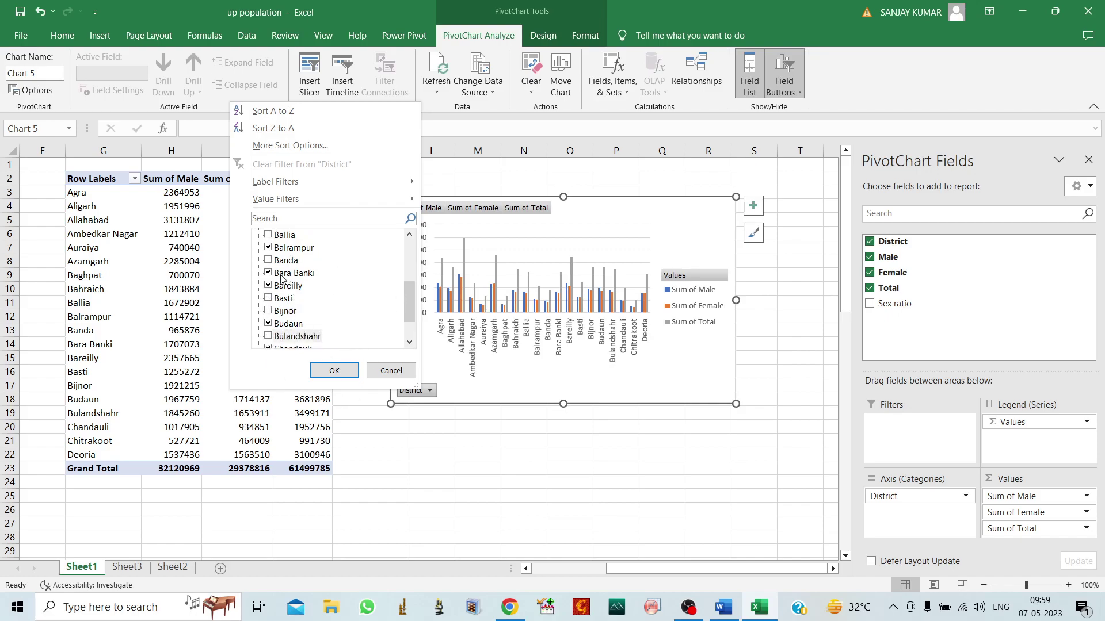
click(335, 371)
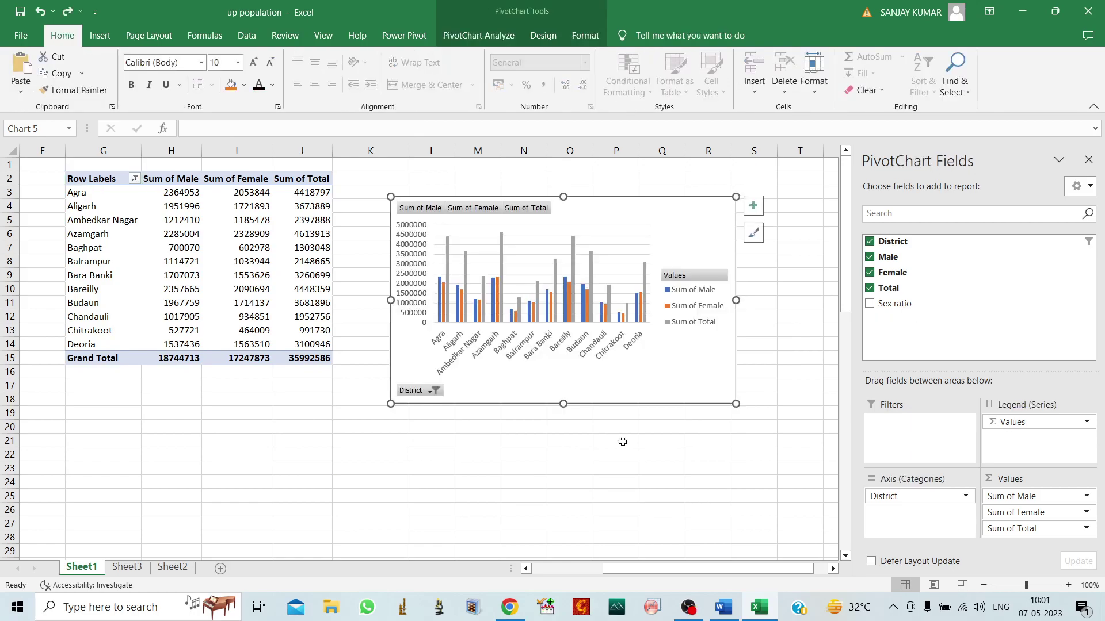
Step: Nudge the chart and untick Total, leaving Male and Female sums (18744713 and 17247873)
drag(612, 201, 619, 198)
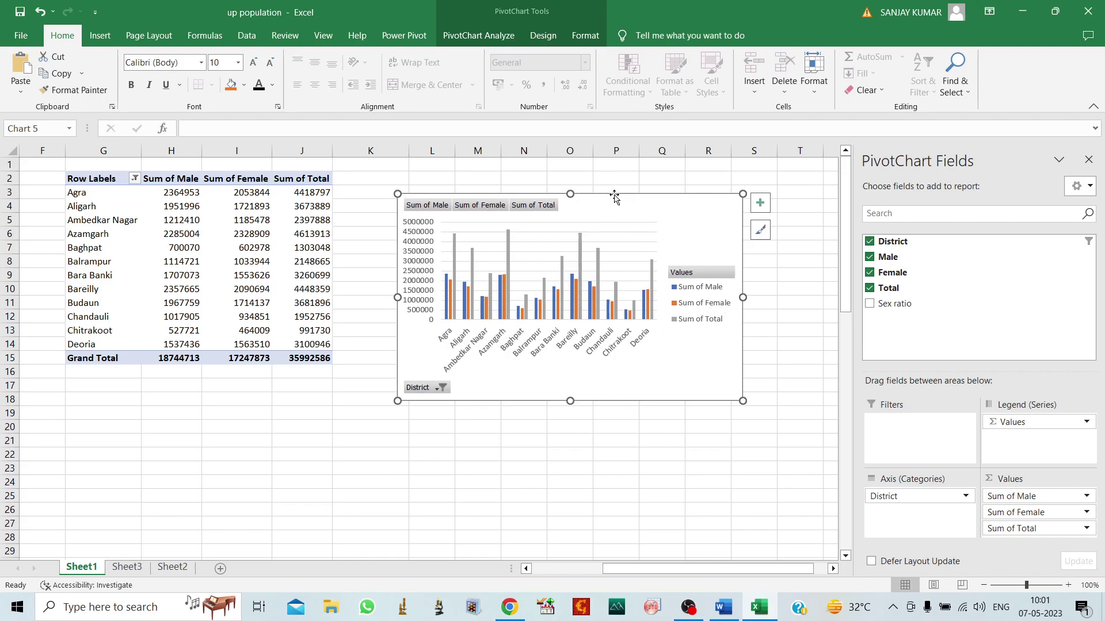
drag(614, 197, 597, 200)
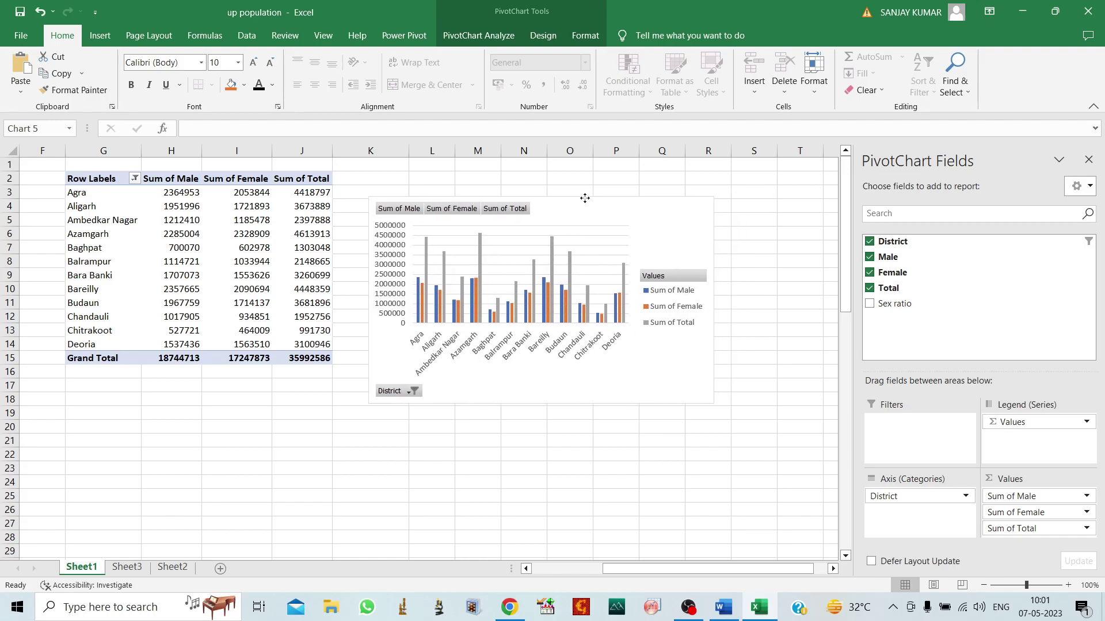
click(870, 288)
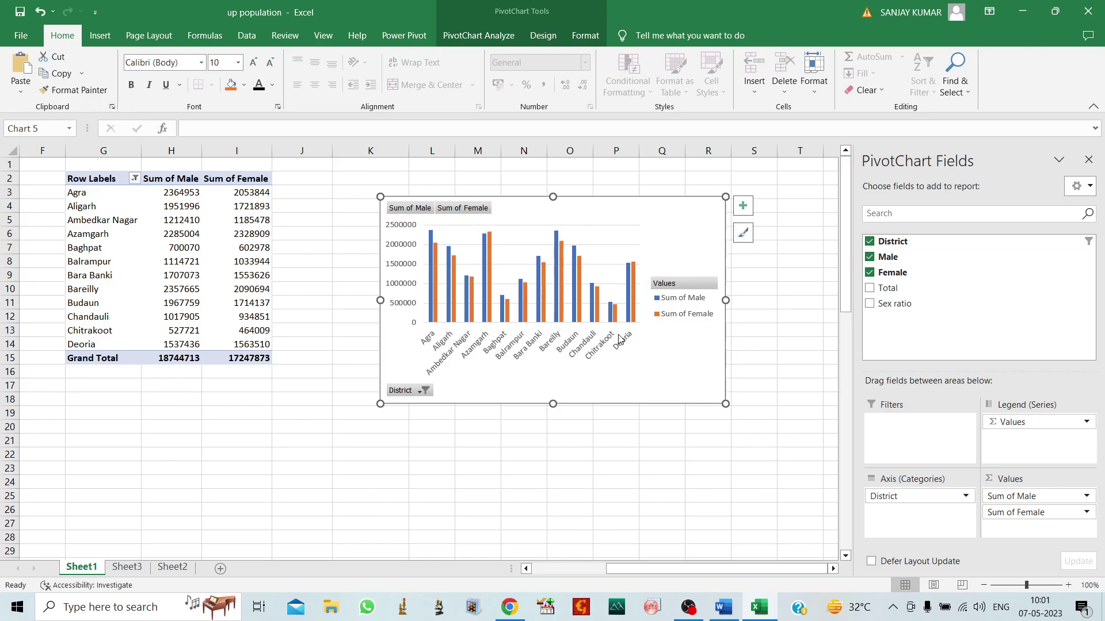
key(ctrl+z)
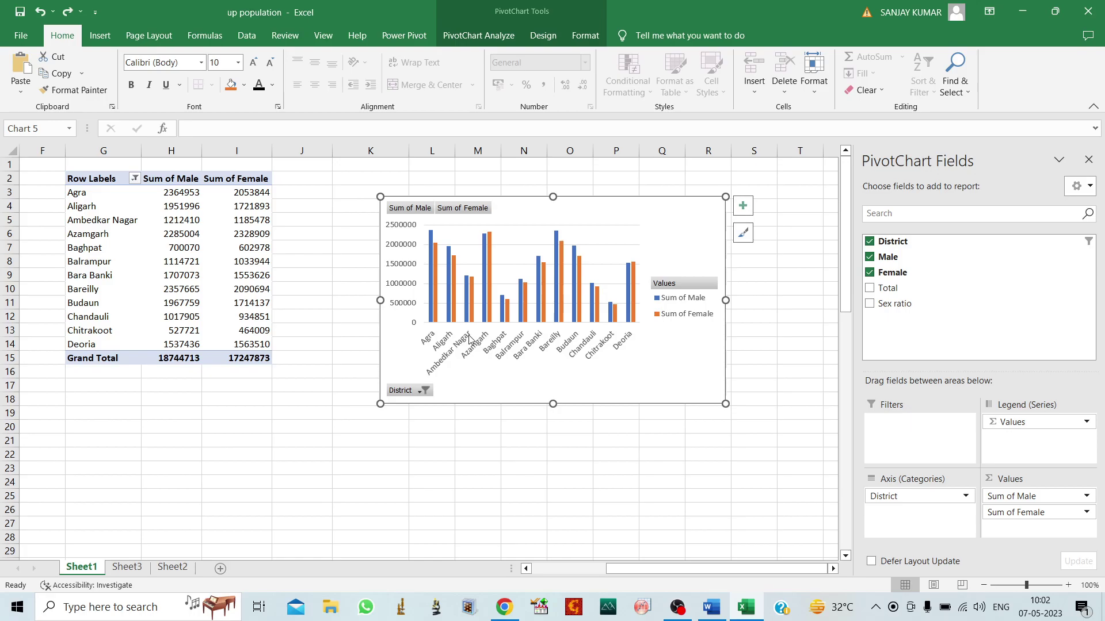
Step: Sort the District filter A to Z and uncheck Budaun, Chandauli and Chitrakoot
click(406, 392)
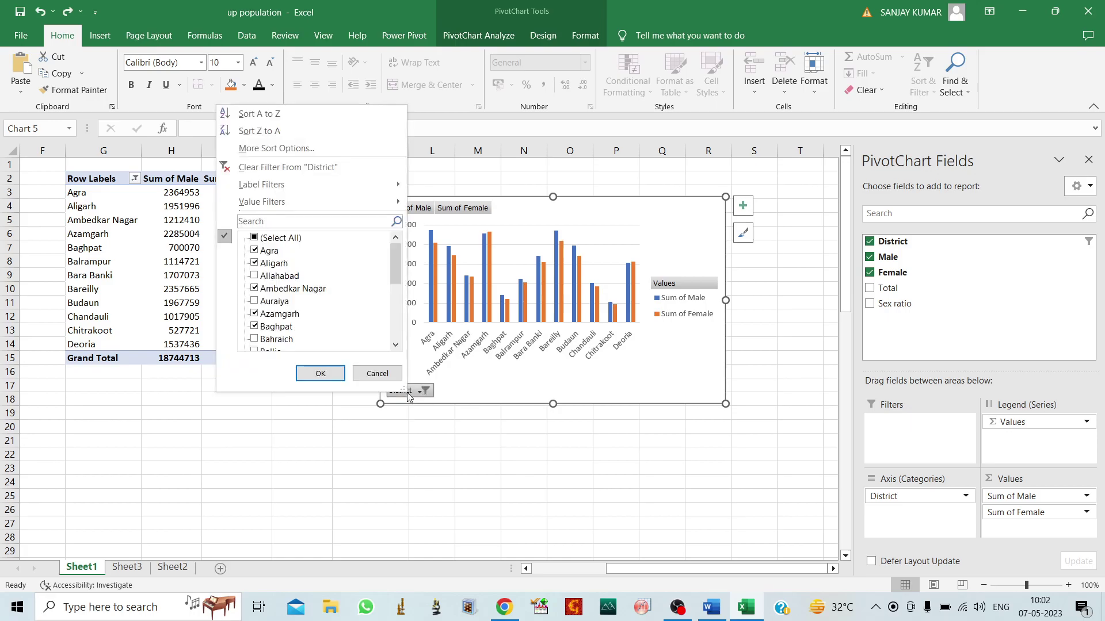
click(335, 113)
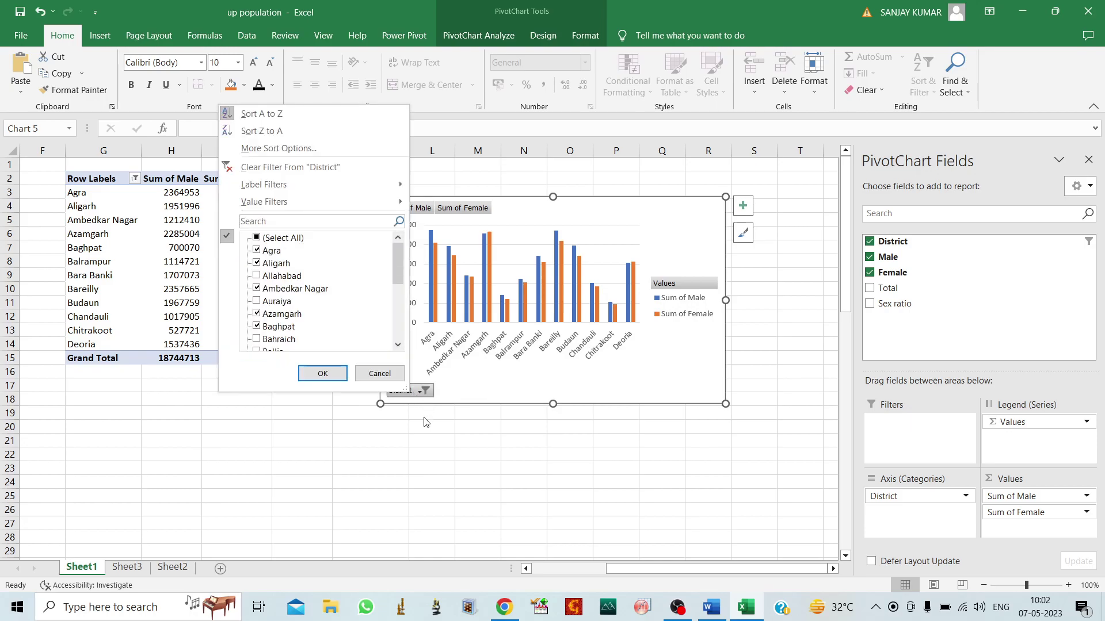
scroll(270, 324, down, 1)
scroll(271, 330, down, 1)
scroll(271, 338, down, 1)
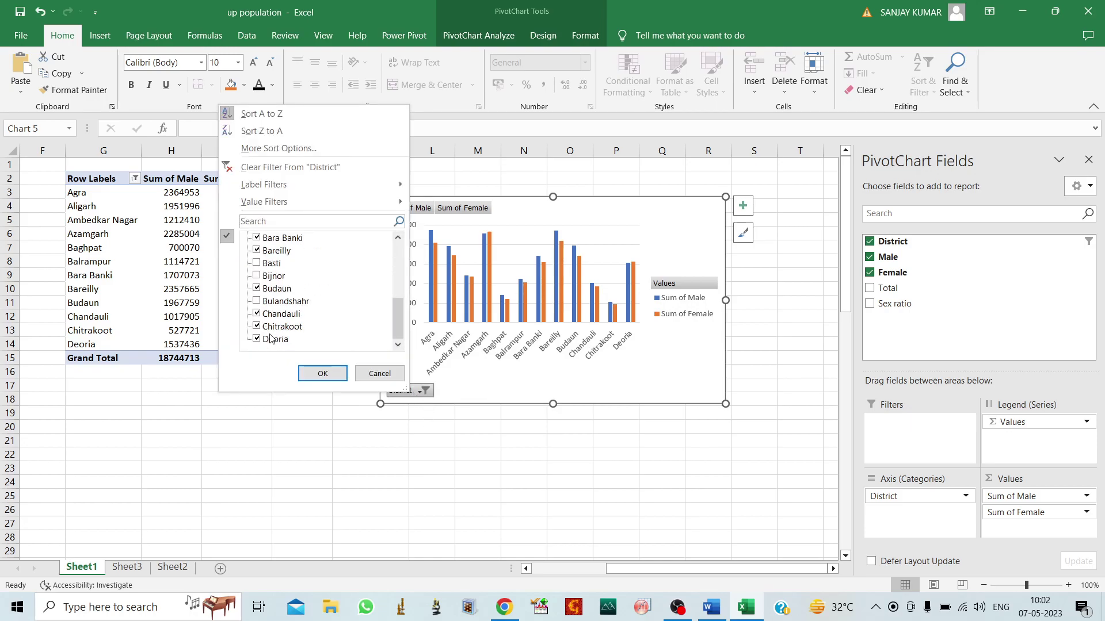
click(258, 318)
click(259, 290)
click(258, 326)
click(321, 374)
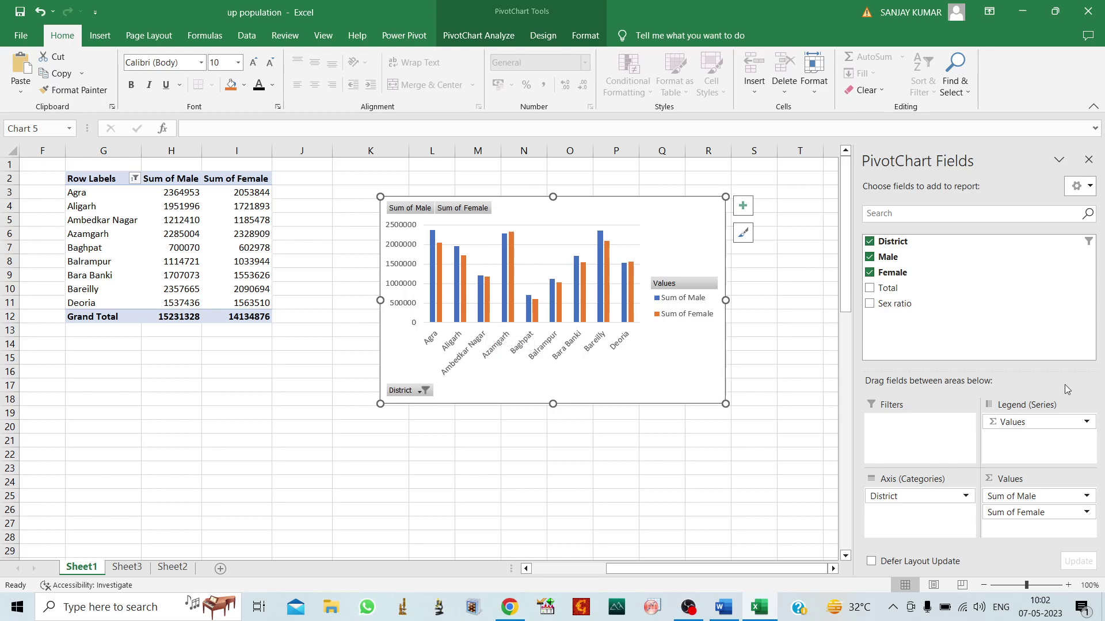
Step: Make the value axis labels bold black Times New Roman, size 10
click(396, 230)
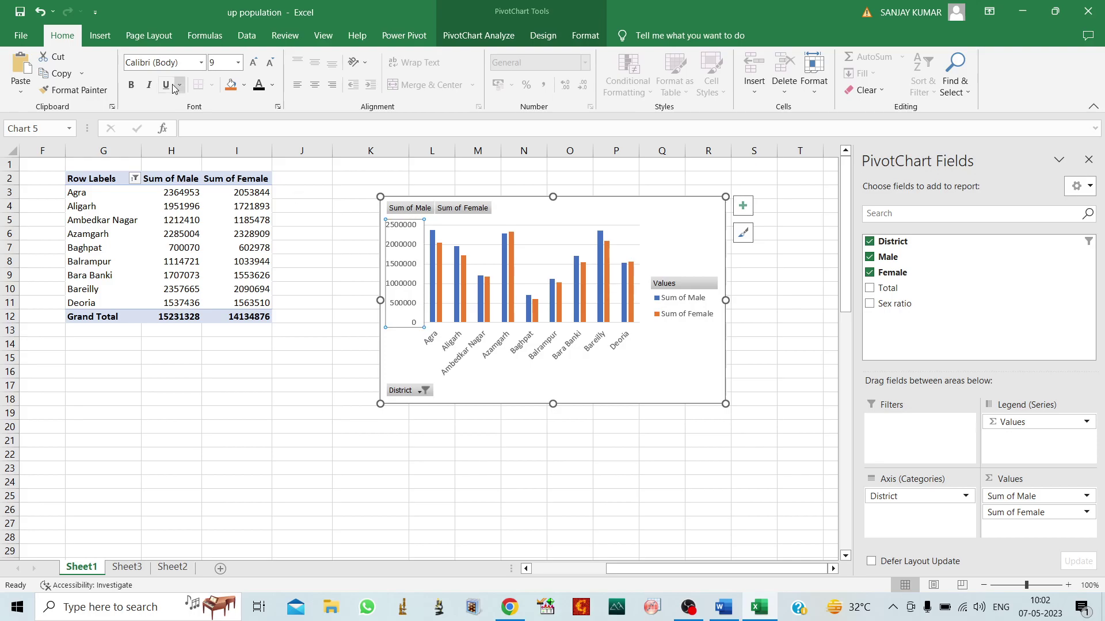
click(132, 86)
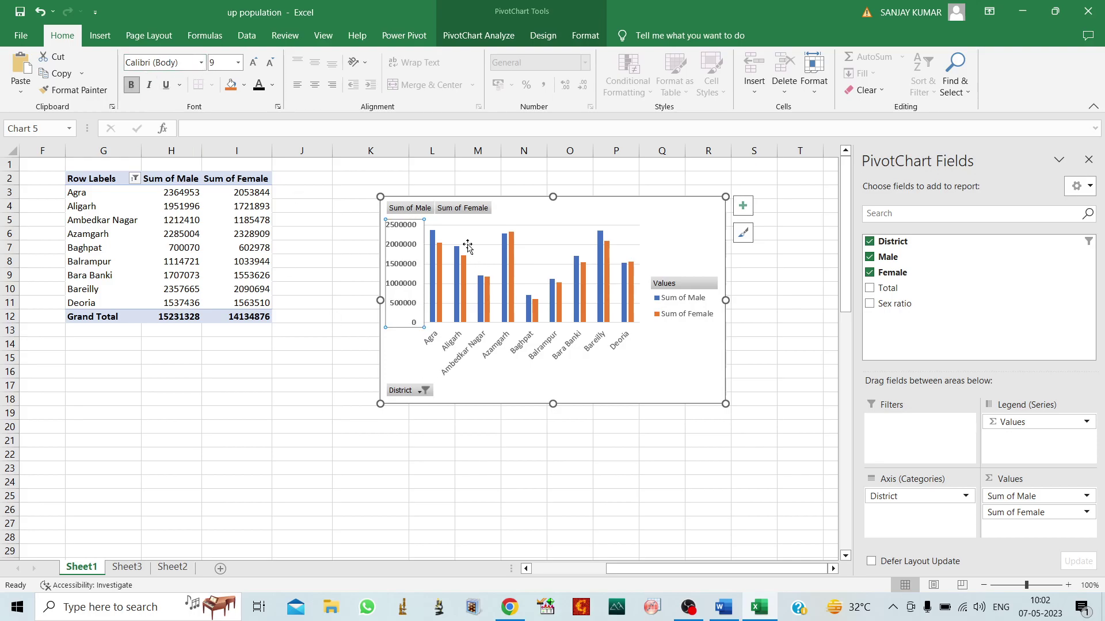
click(202, 63)
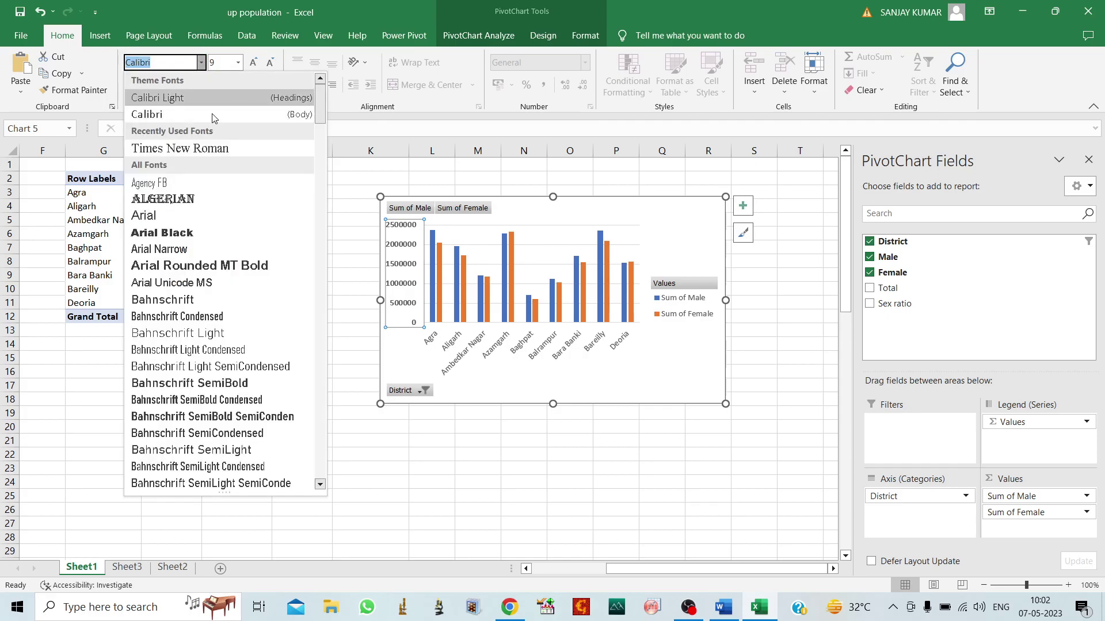
click(208, 144)
click(254, 62)
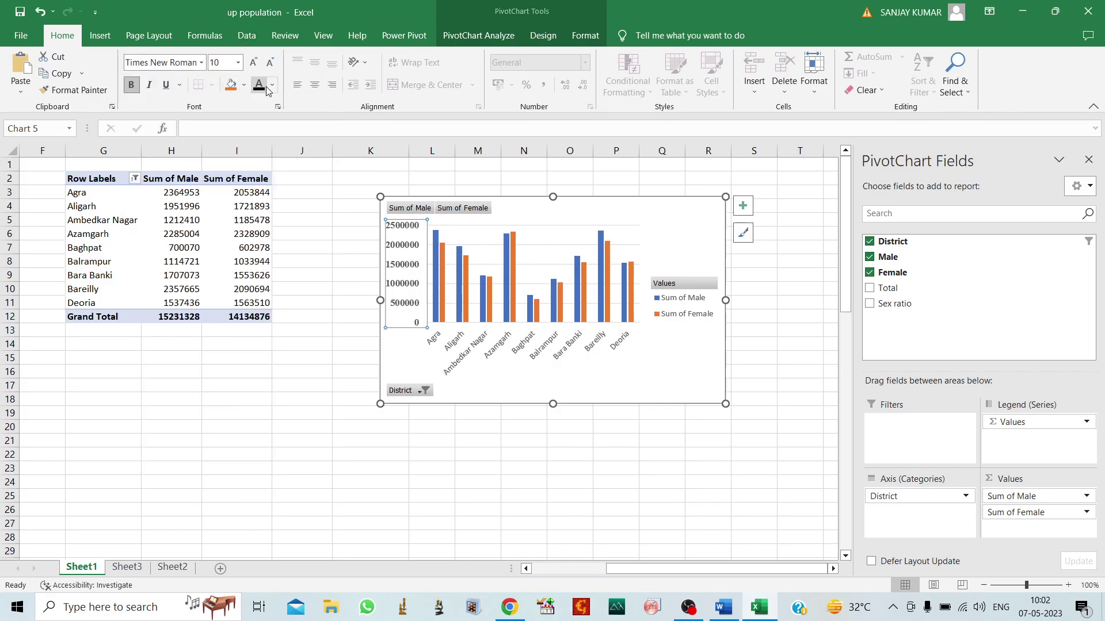
click(272, 85)
click(270, 133)
Step: Make the district axis labels bold black Times New Roman, size 10
click(449, 345)
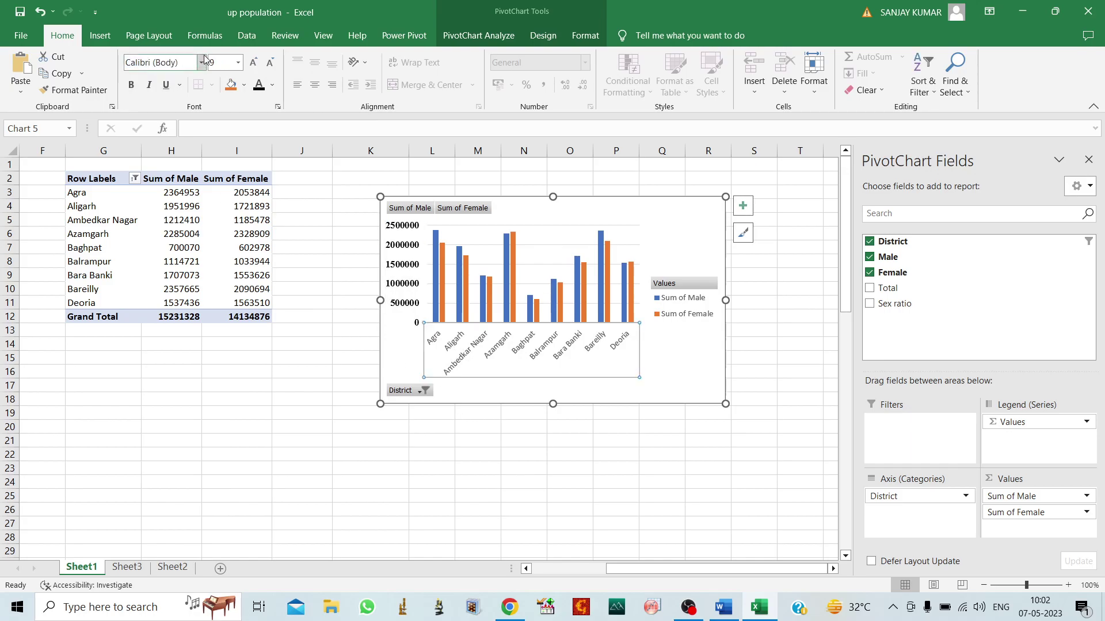
click(132, 85)
click(201, 62)
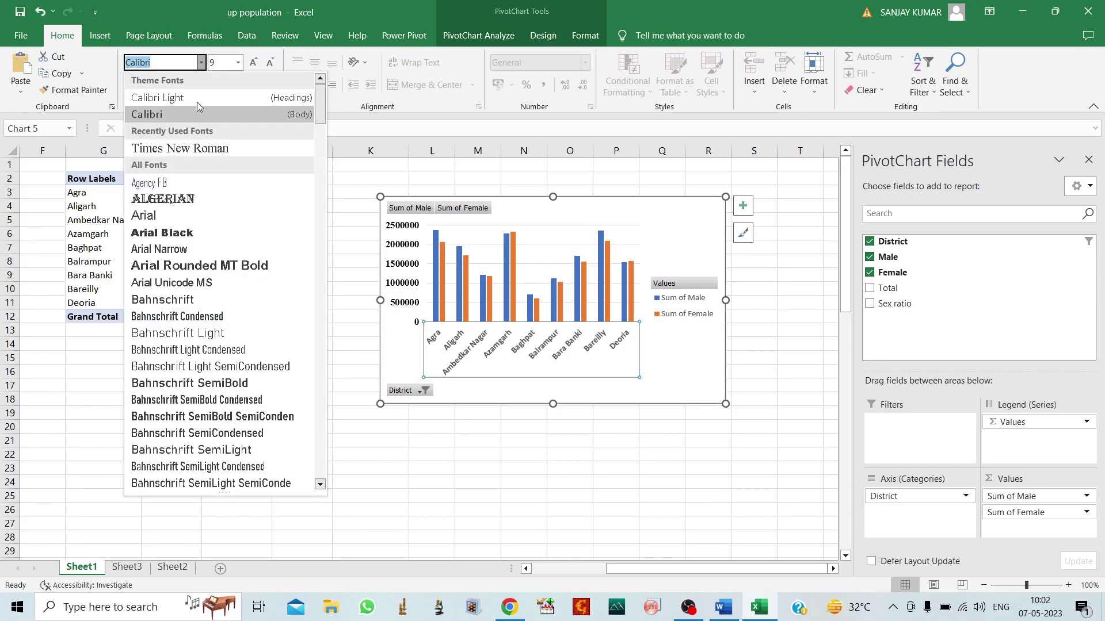
click(181, 148)
click(253, 62)
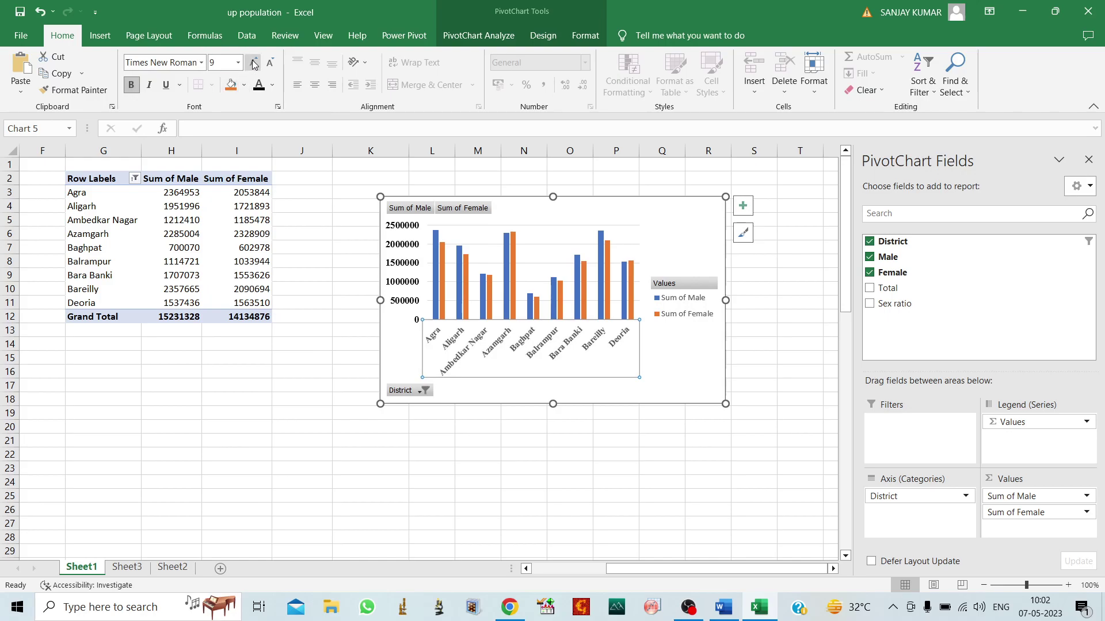
click(275, 85)
click(269, 133)
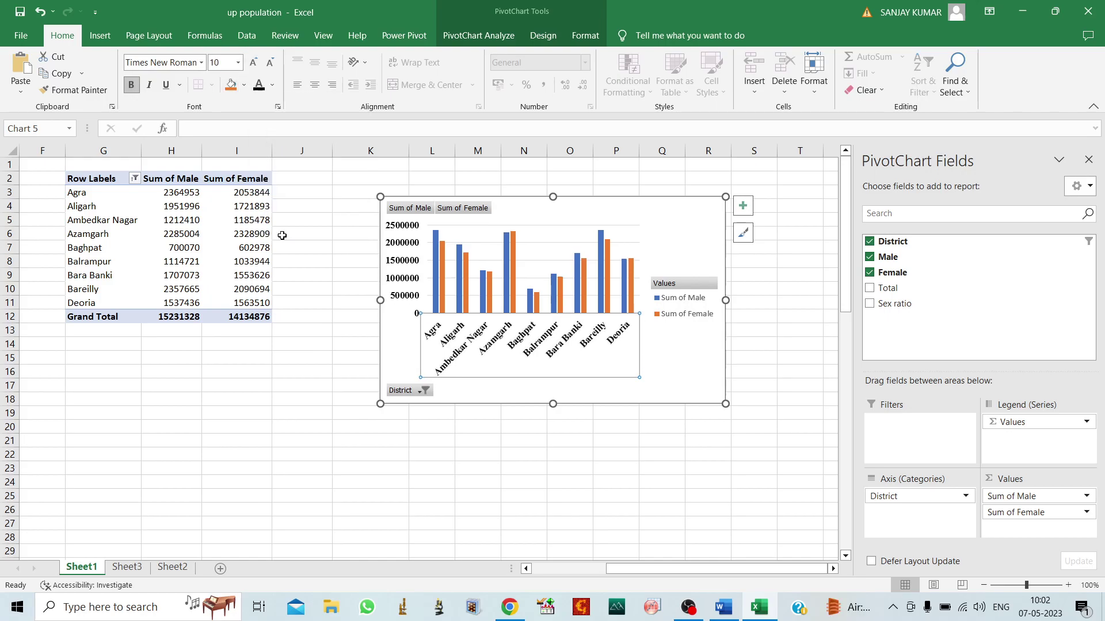
Step: Make the legend text bold black Times New Roman, size 10
click(673, 307)
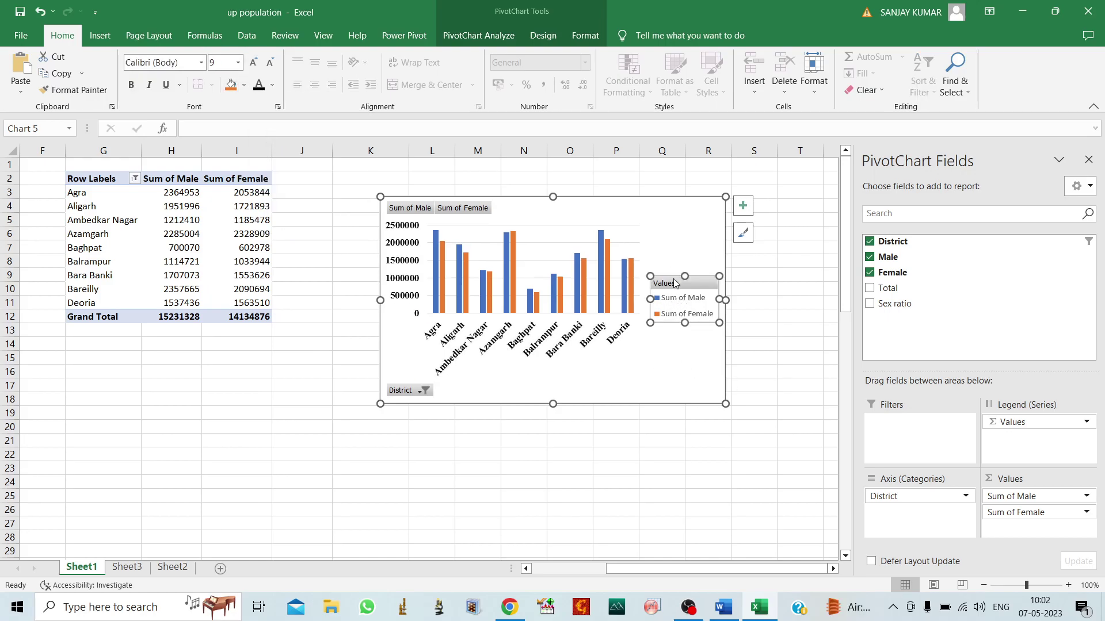
click(271, 85)
click(272, 133)
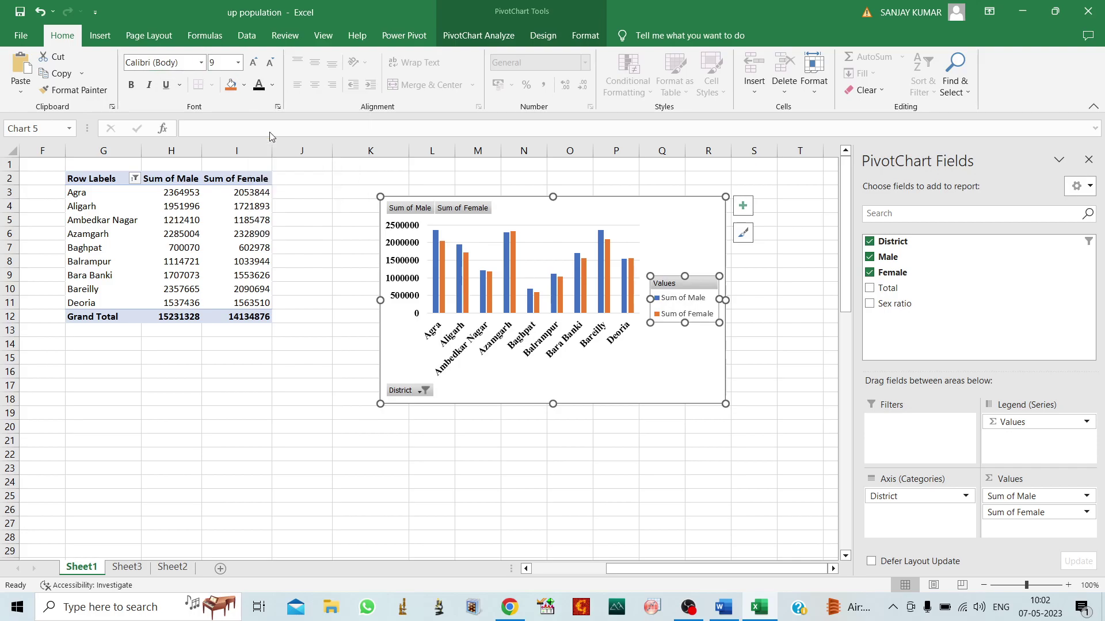
click(253, 62)
click(131, 84)
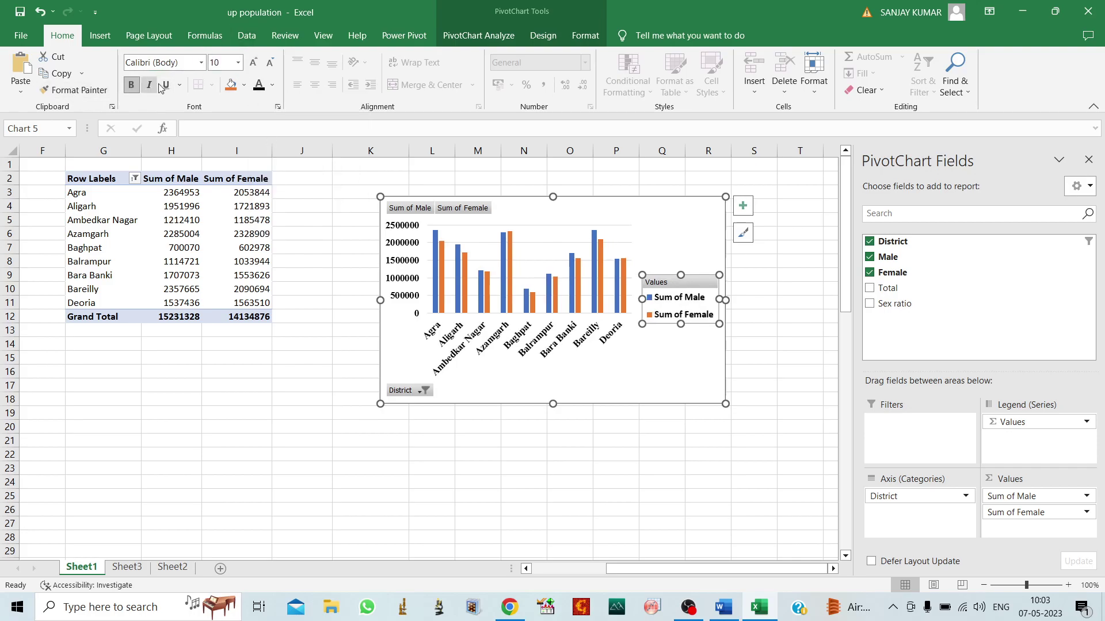
click(201, 62)
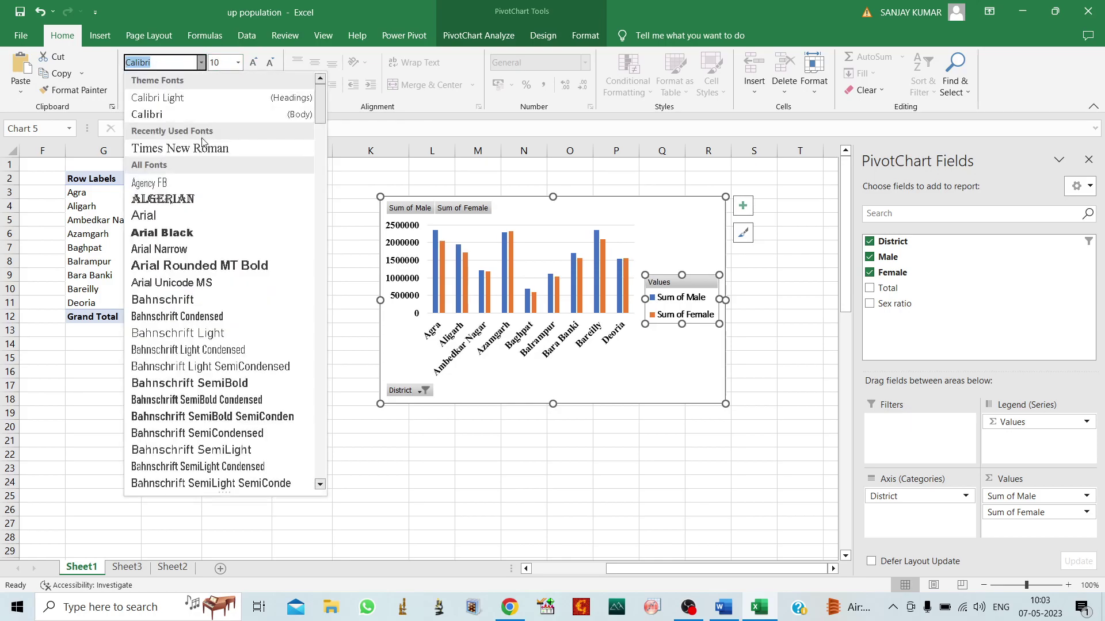
click(202, 148)
click(743, 457)
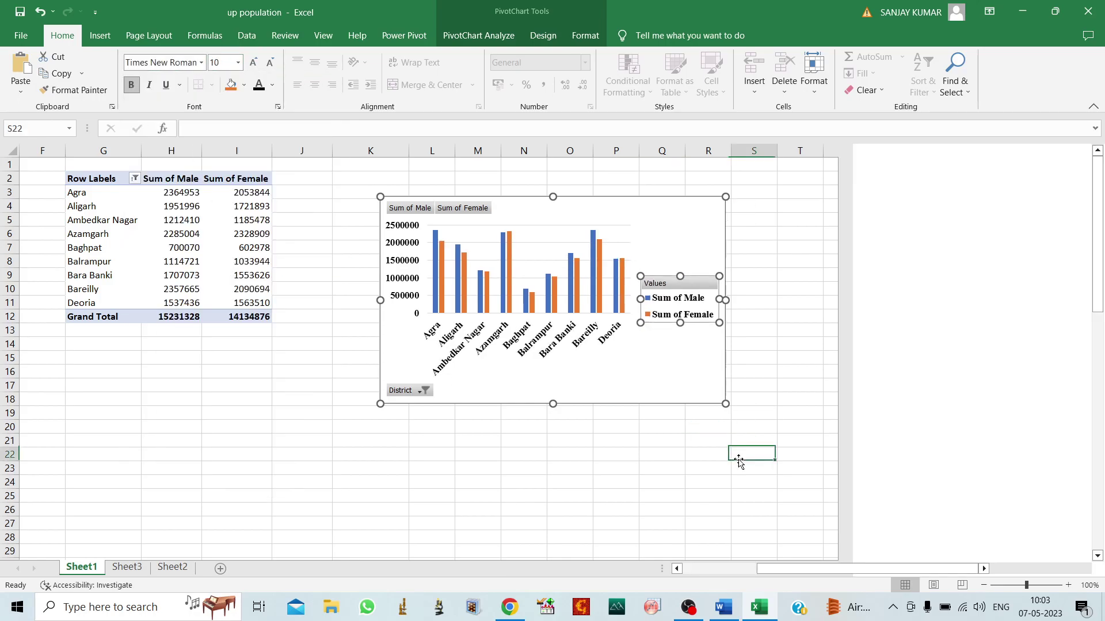
click(546, 227)
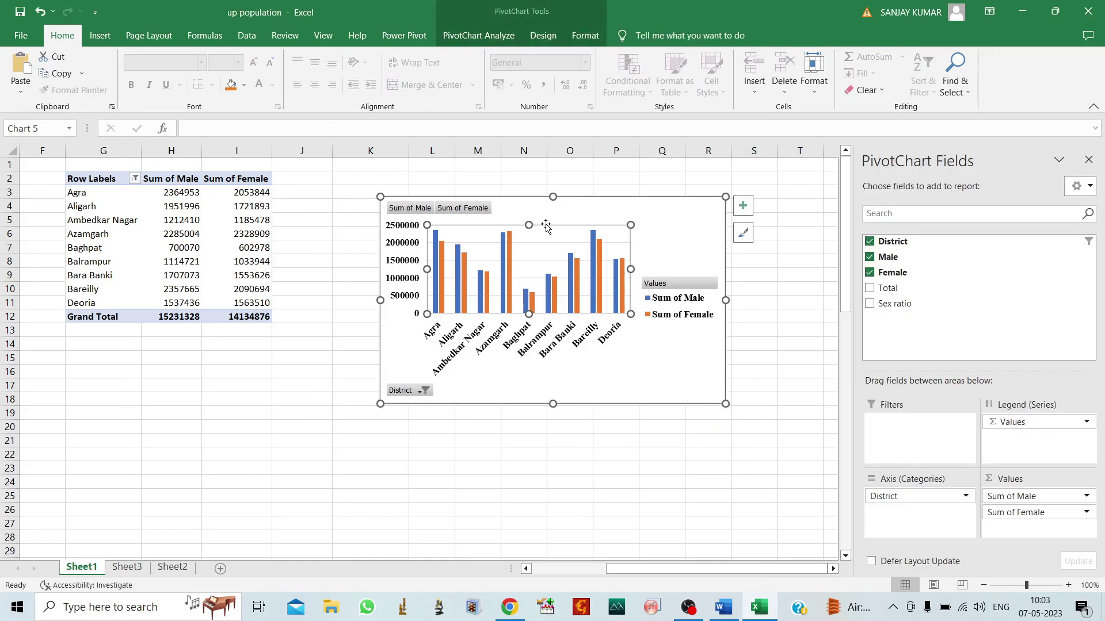
Step: Give the plot area a black outline
right_click(546, 227)
click(591, 184)
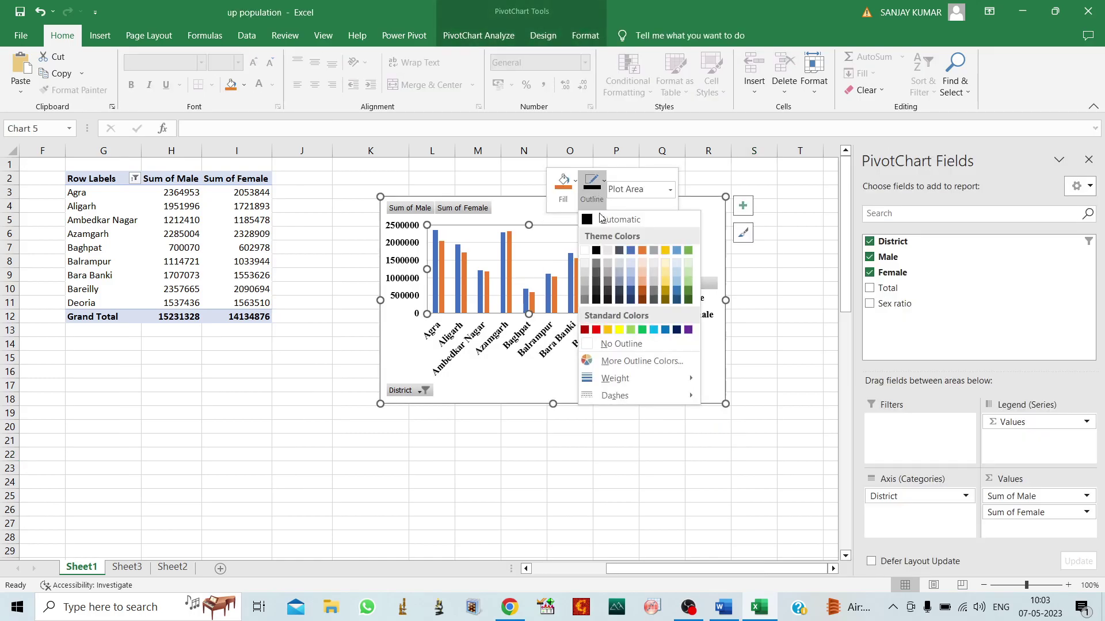
click(596, 259)
click(481, 462)
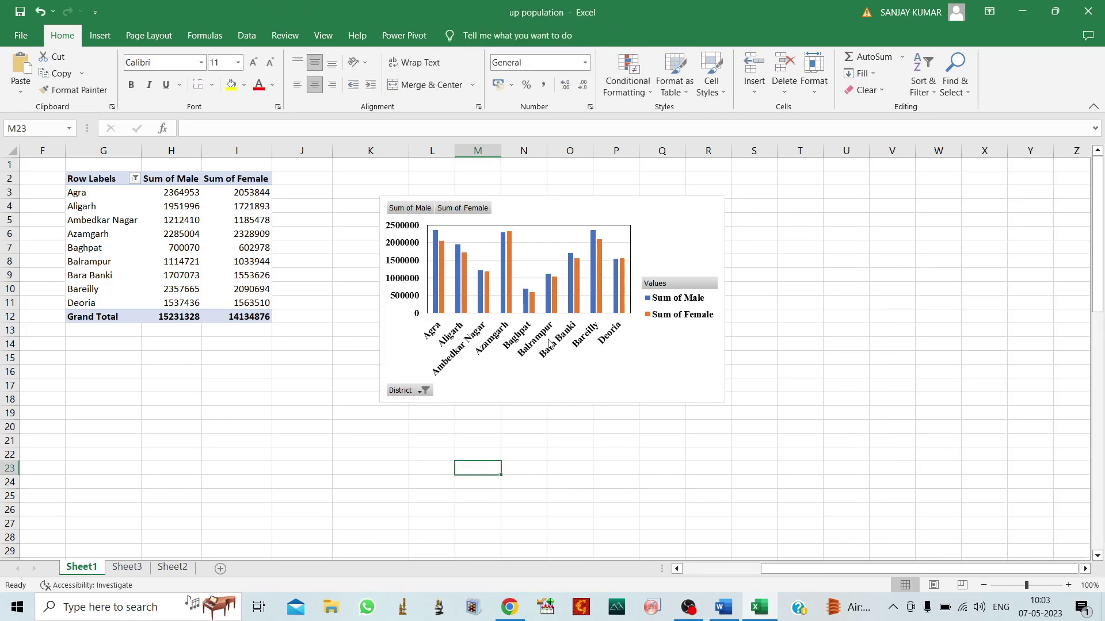
click(556, 250)
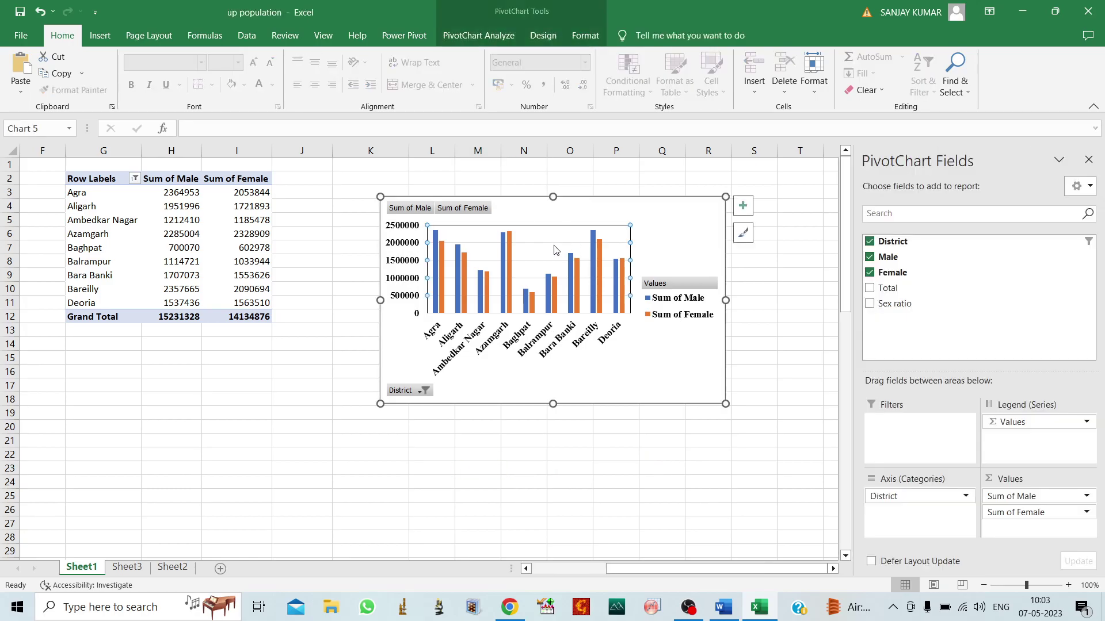
right_click(622, 253)
click(667, 214)
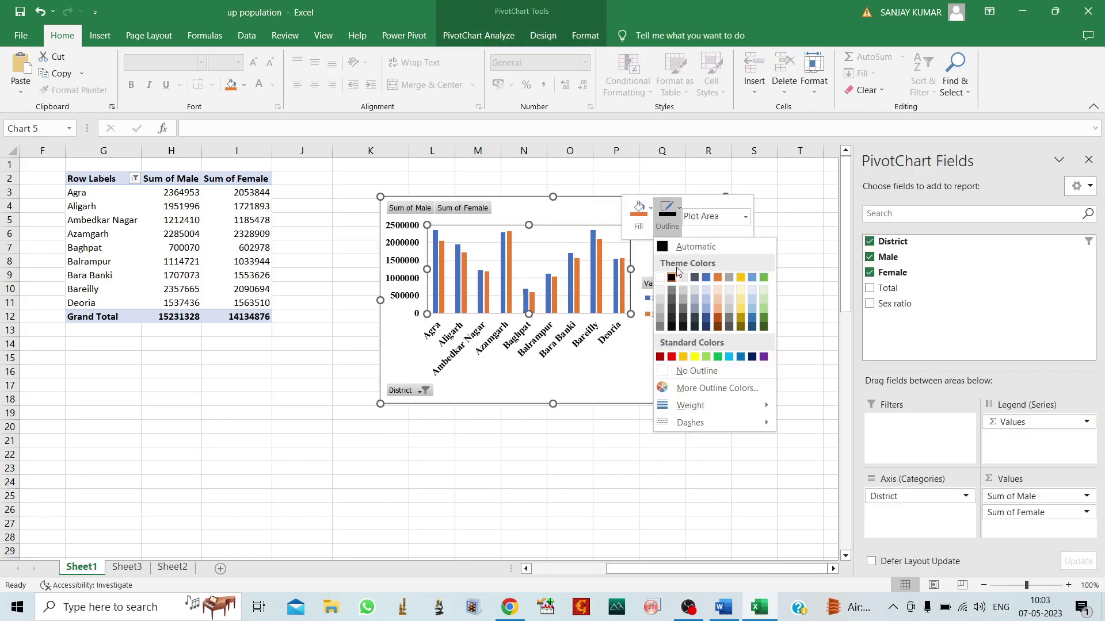
click(672, 278)
click(616, 468)
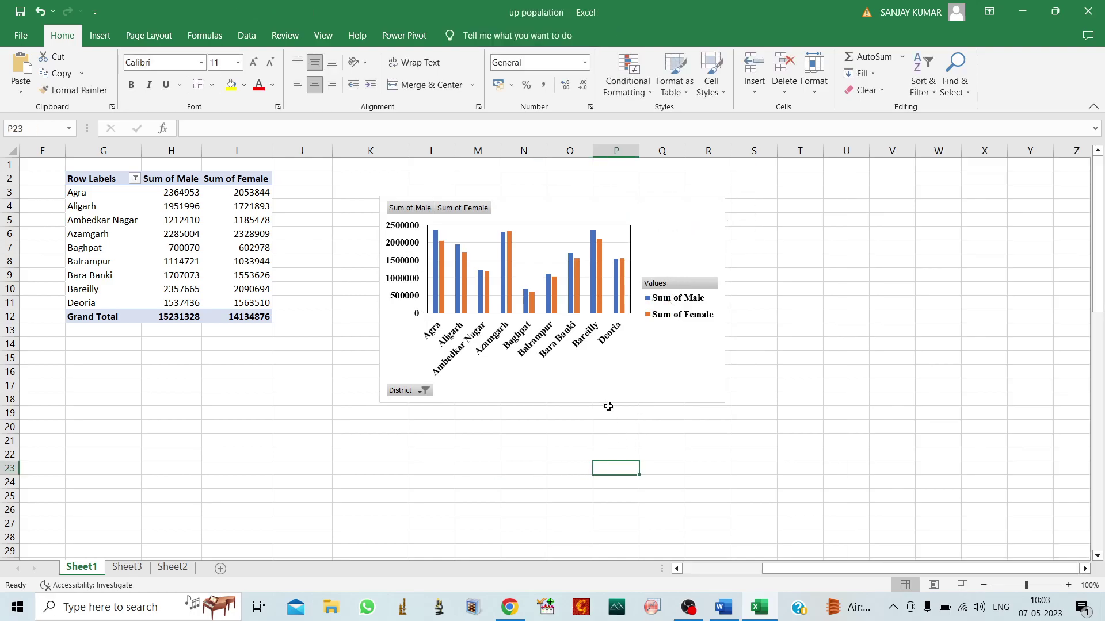
Step: Make the chart's gridlines black
click(562, 284)
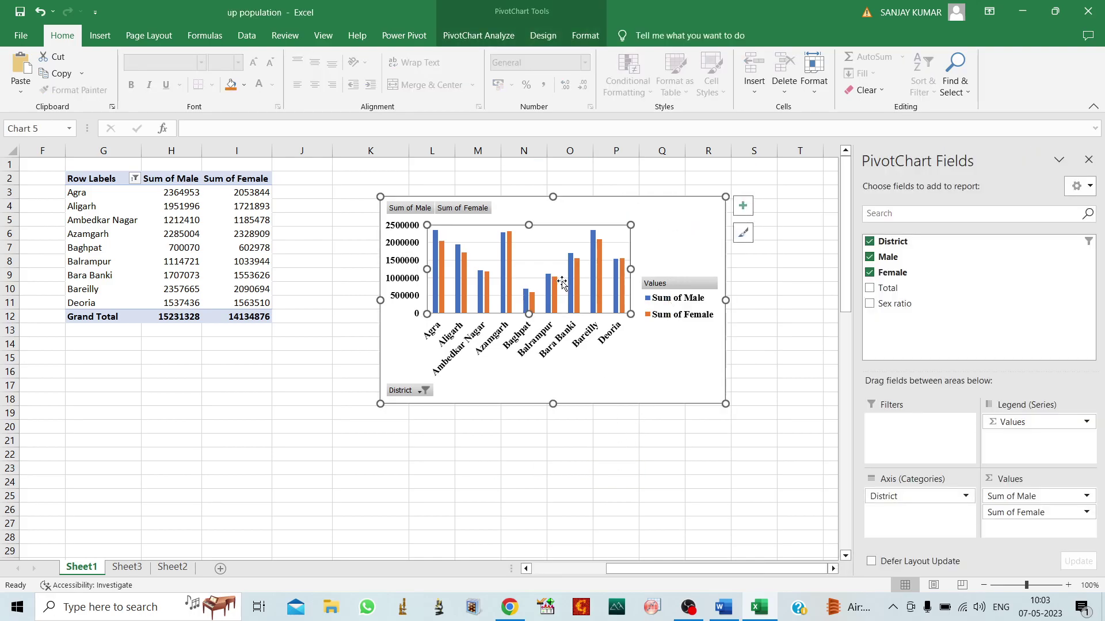
click(563, 284)
right_click(564, 284)
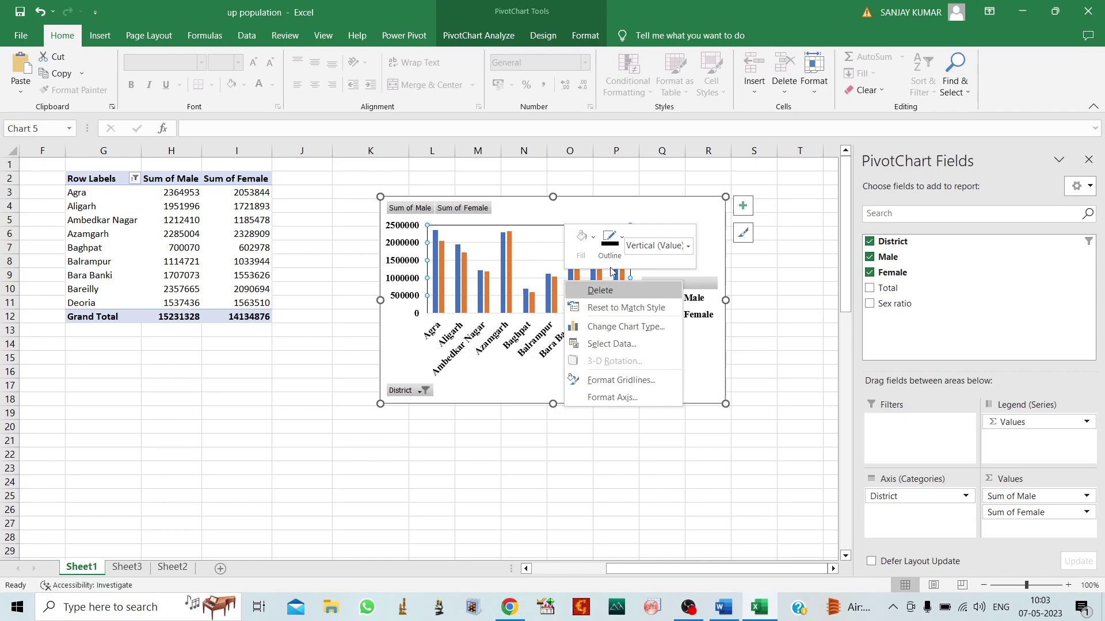
click(610, 242)
click(615, 307)
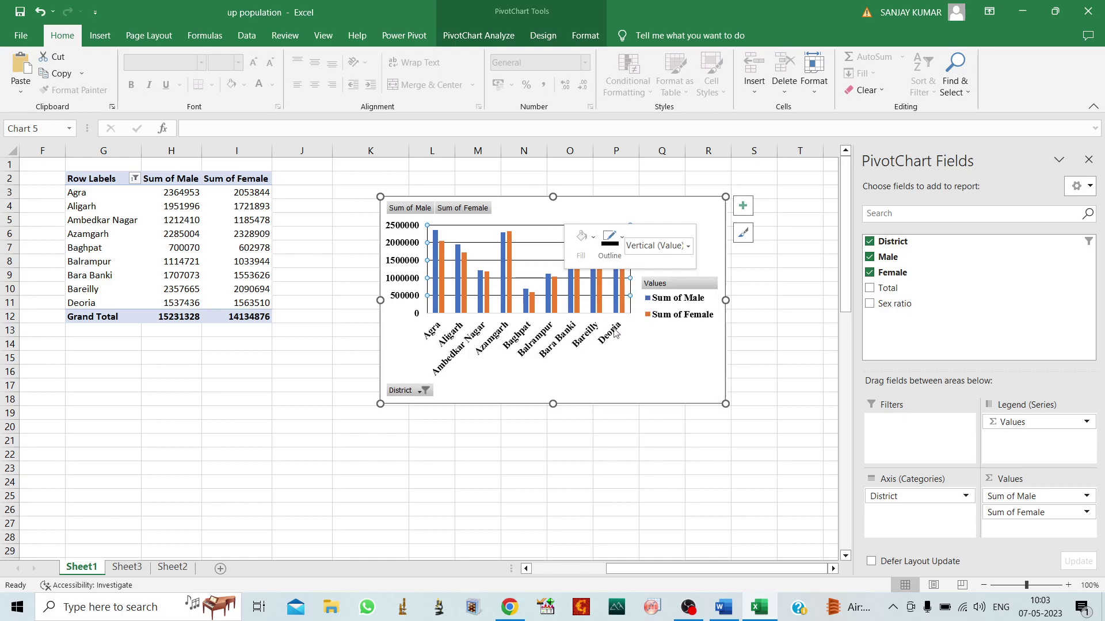
click(570, 467)
Step: Set an outline colour on the horizontal district axis
click(533, 321)
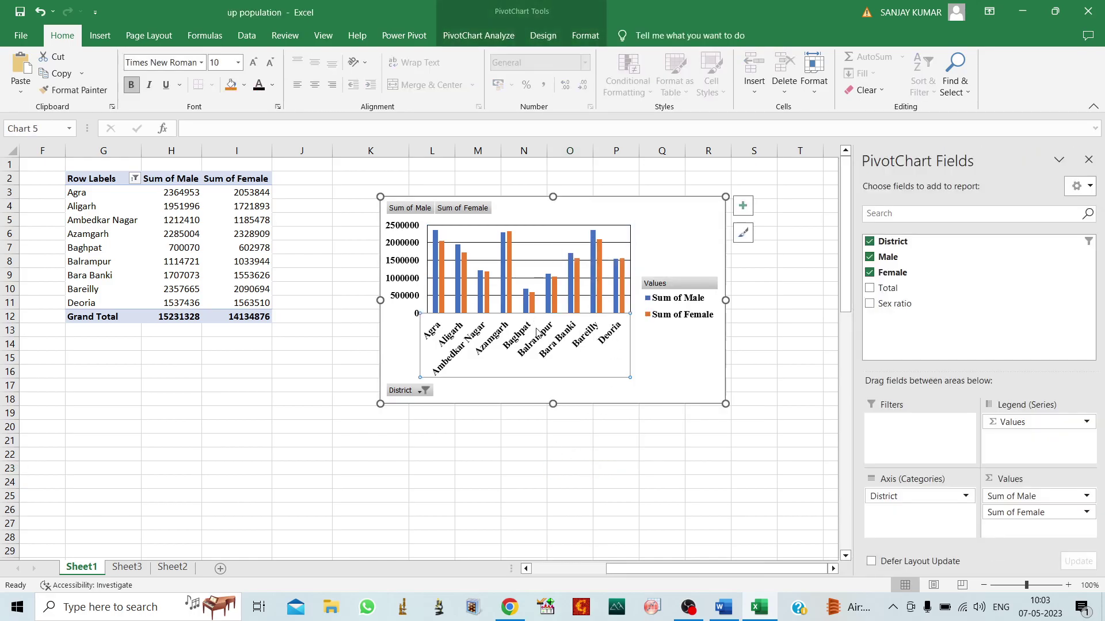
click(272, 85)
click(267, 133)
click(587, 457)
click(574, 318)
right_click(580, 312)
click(632, 280)
click(636, 342)
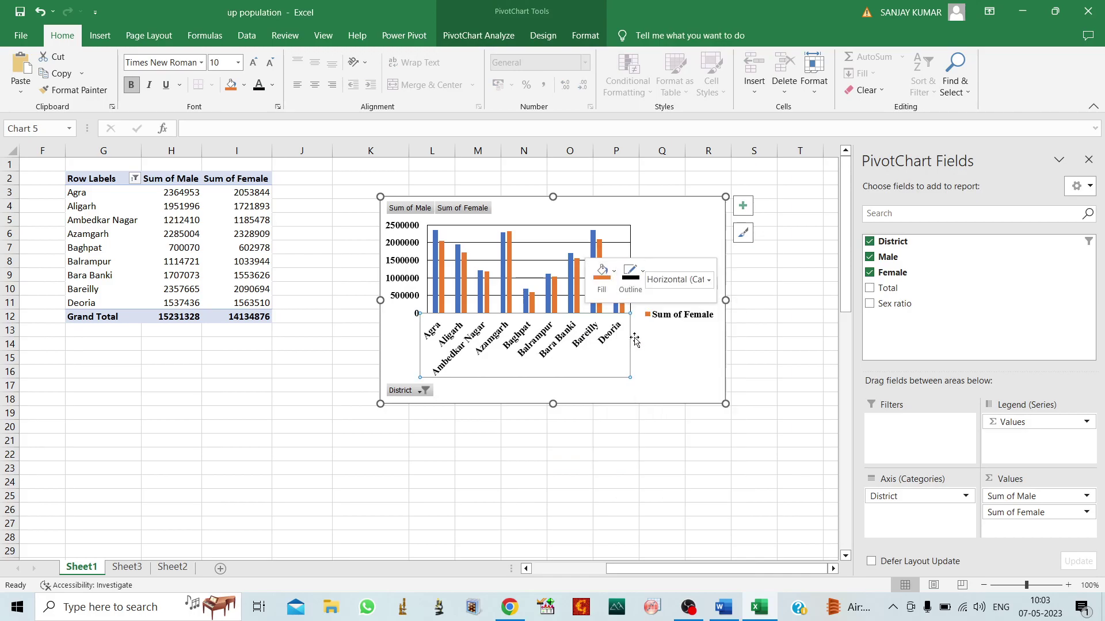
click(575, 465)
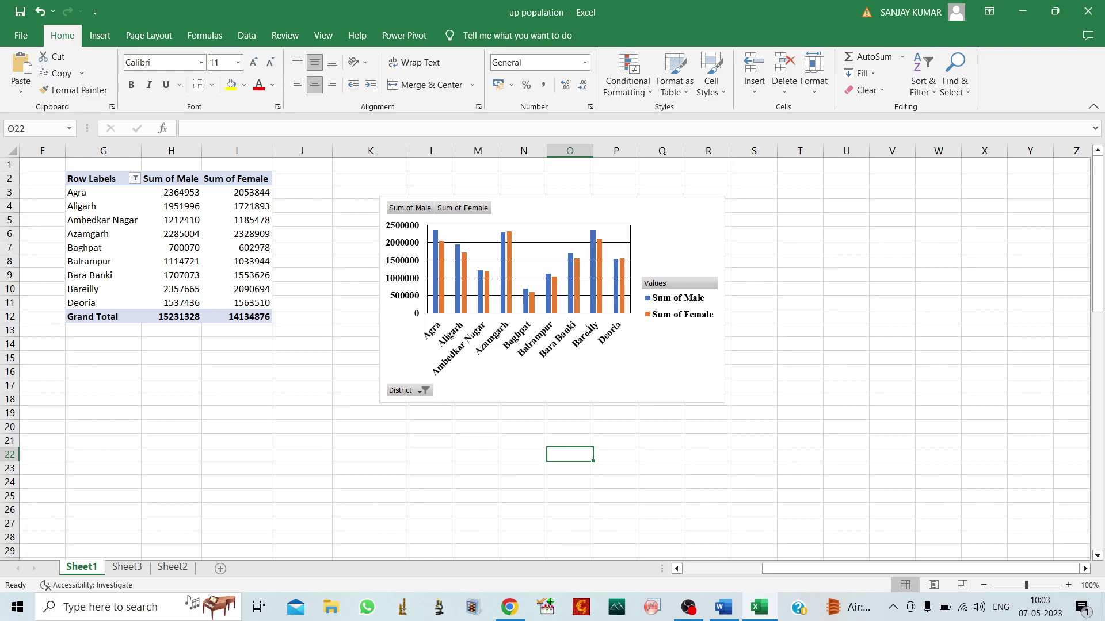
Step: Give the whole chart a black border and move it left toward the pivot table
click(653, 199)
right_click(652, 199)
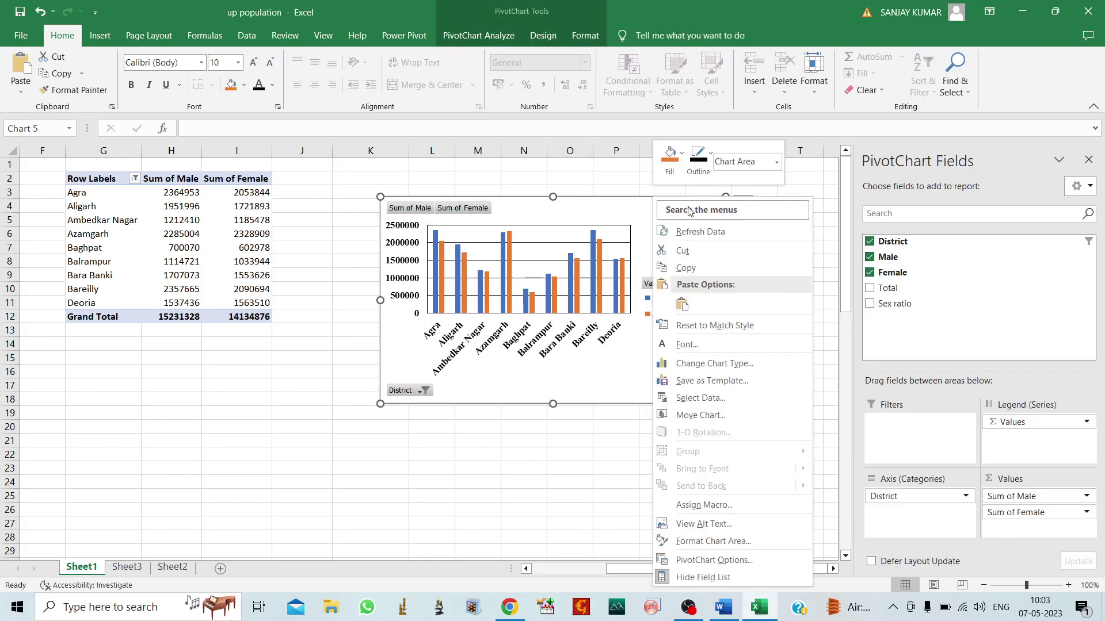
click(698, 157)
click(702, 224)
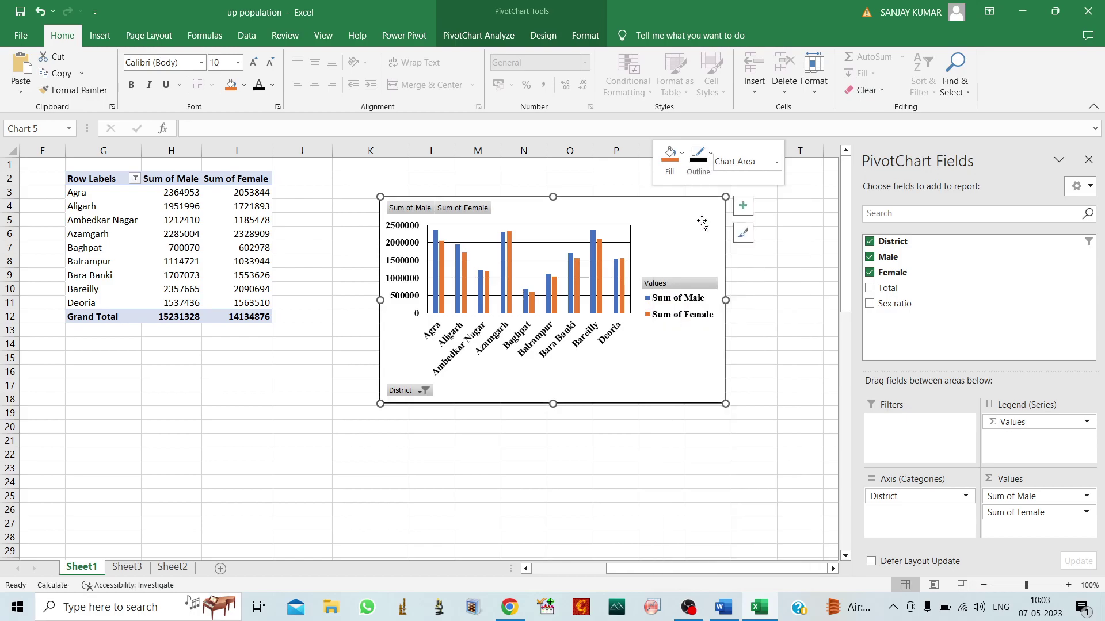
click(619, 509)
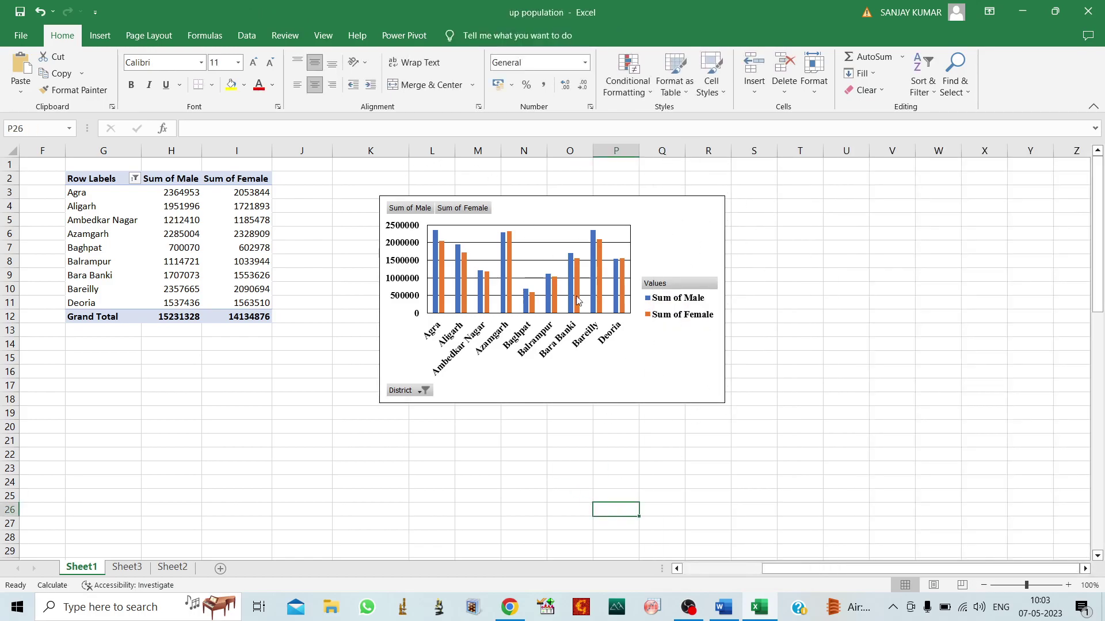
drag(570, 198, 506, 191)
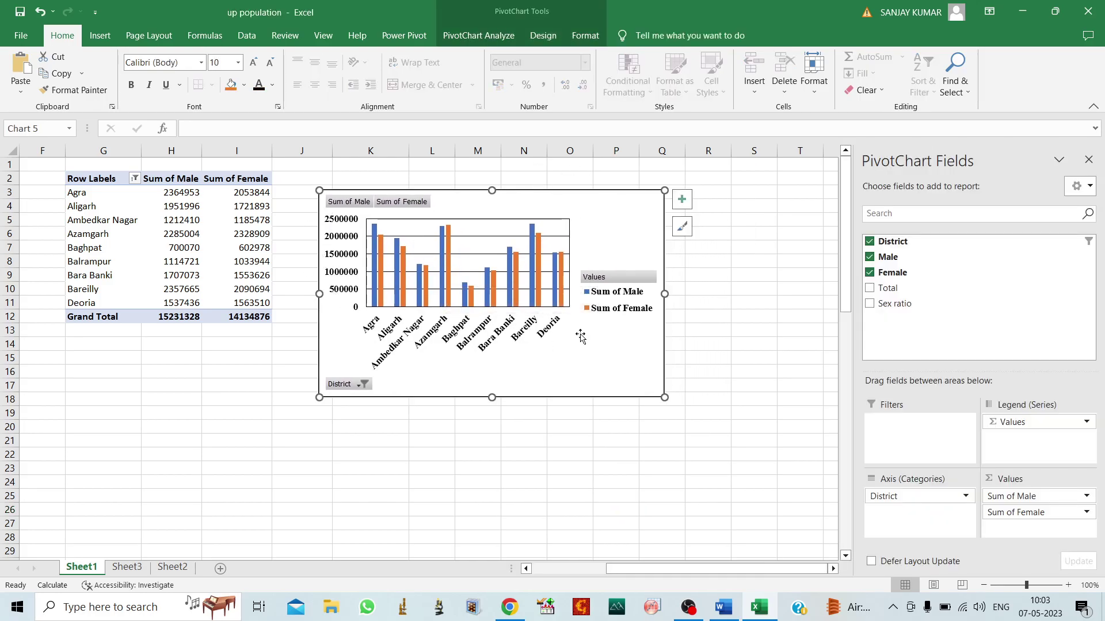
Step: Show axis titles on the PivotChart and rename the horizontal title to 'Districts'
click(682, 202)
click(713, 232)
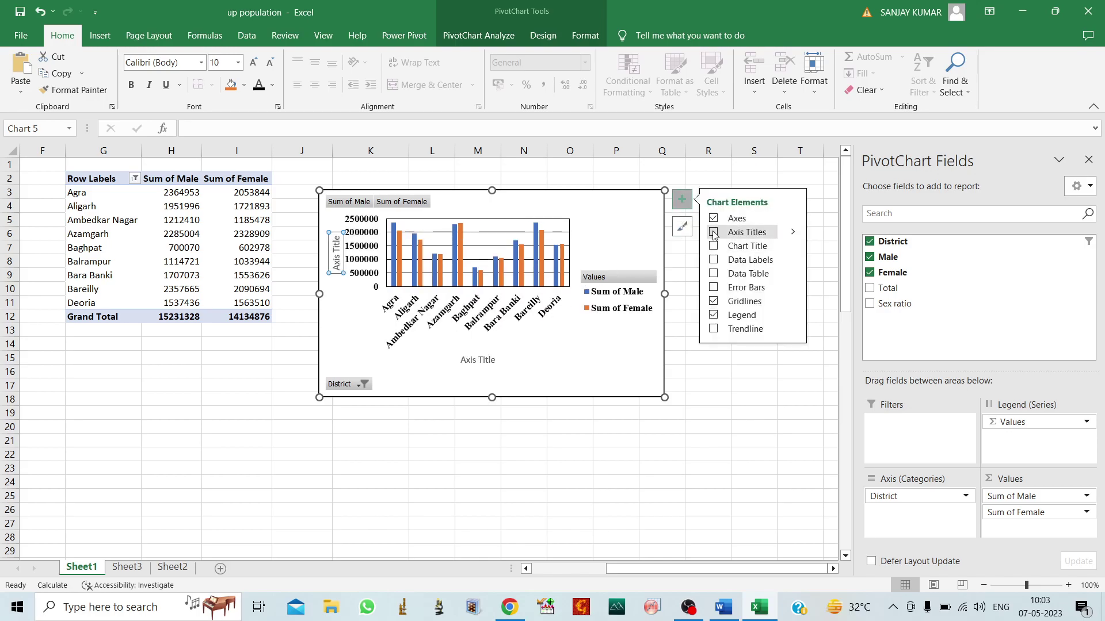
click(713, 233)
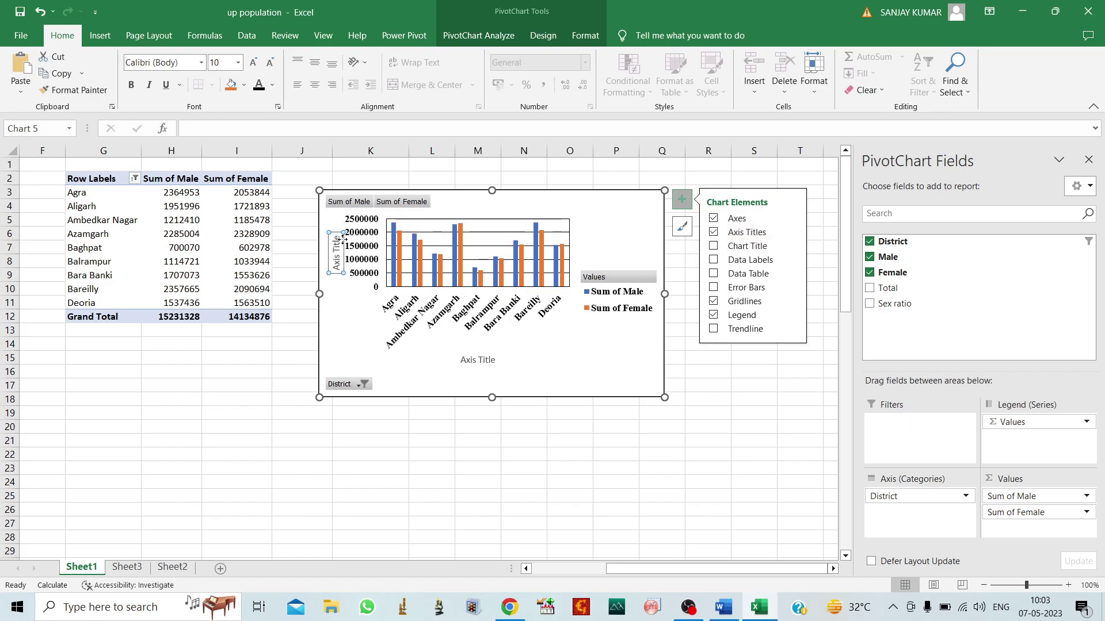
click(474, 361)
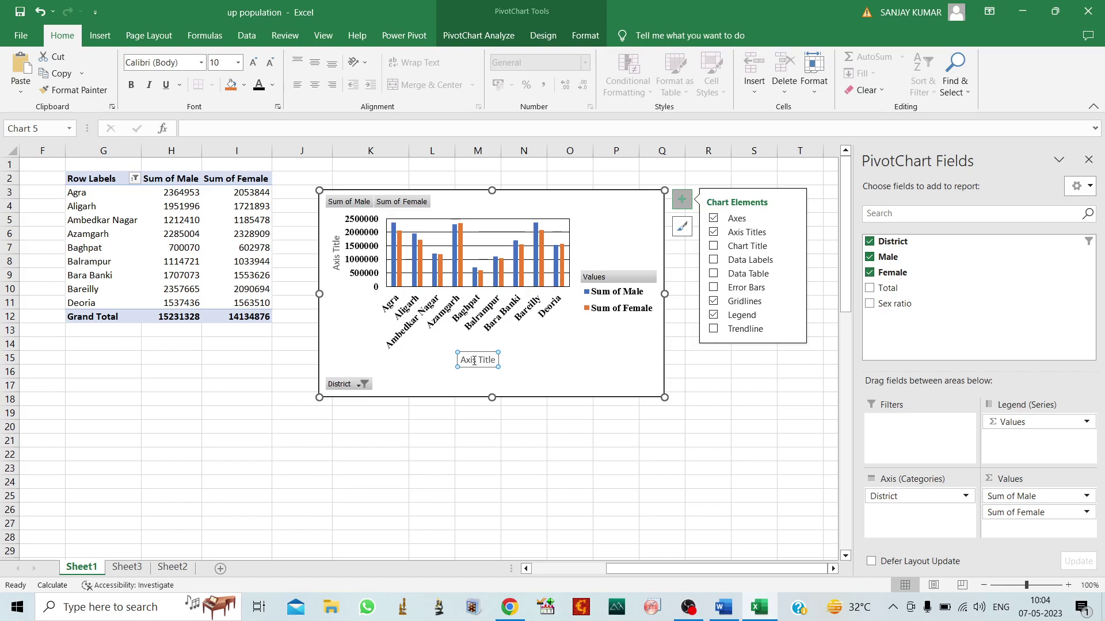
click(474, 360)
key(ctrl+a)
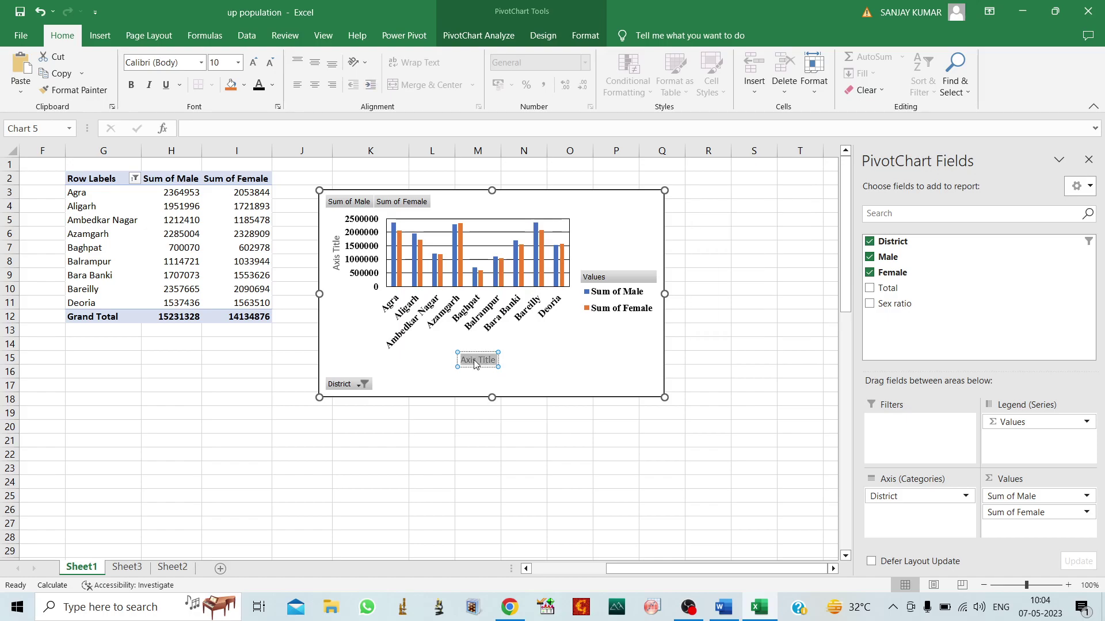
text(Dist)
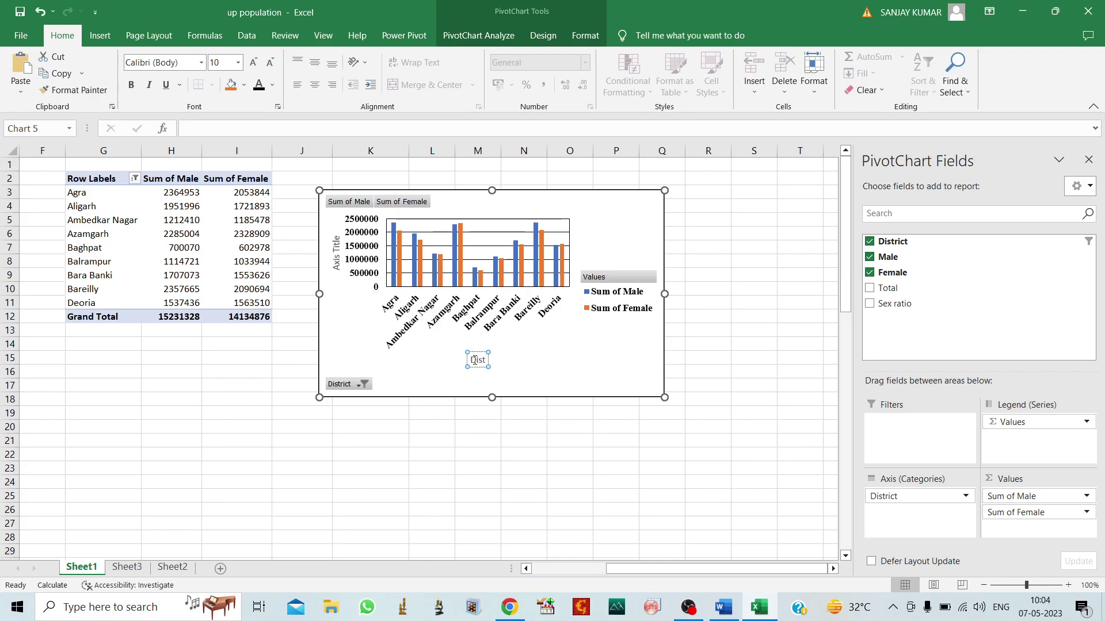
text(ricts)
Step: Make the Districts axis title bold
double_click(474, 361)
click(272, 86)
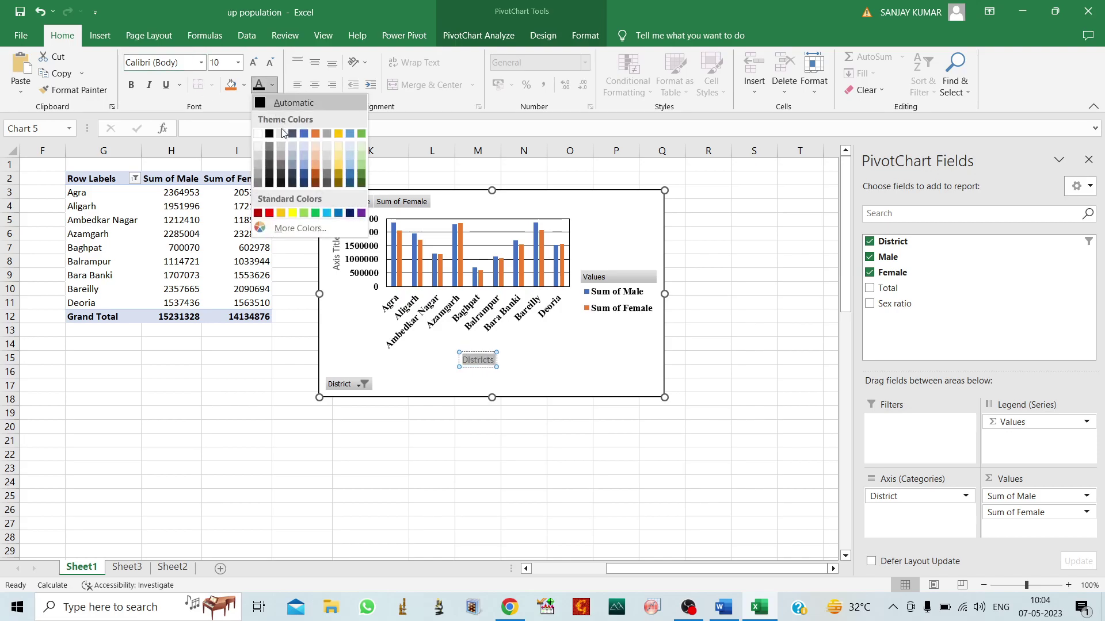
click(270, 133)
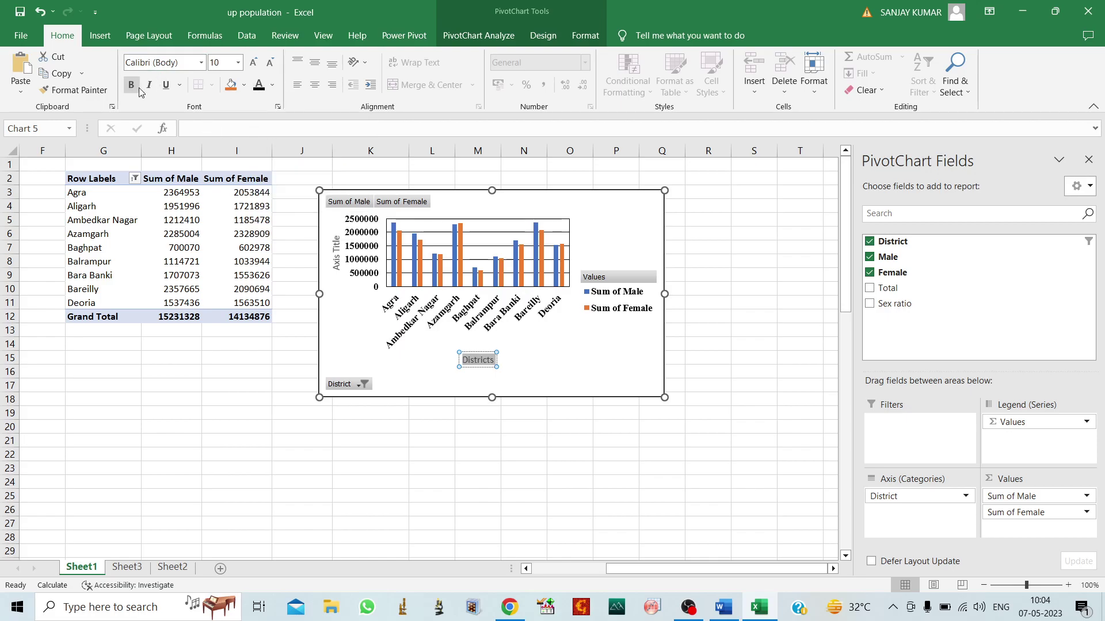
click(137, 89)
click(201, 62)
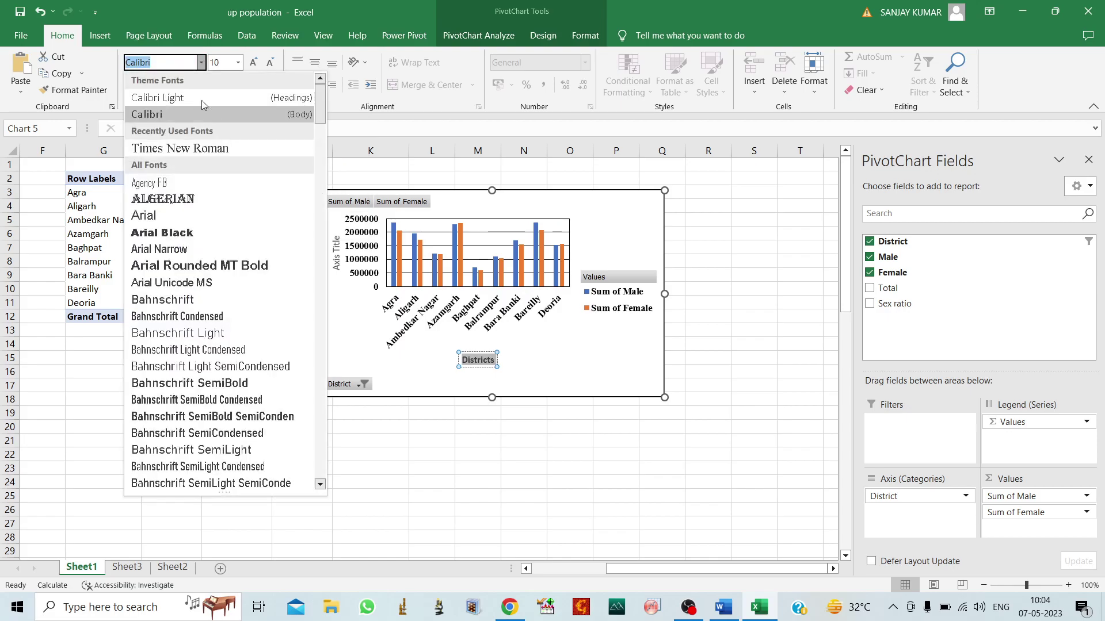
Step: Set the Districts title to Times New Roman at size 14
click(187, 147)
click(253, 62)
click(253, 63)
click(253, 62)
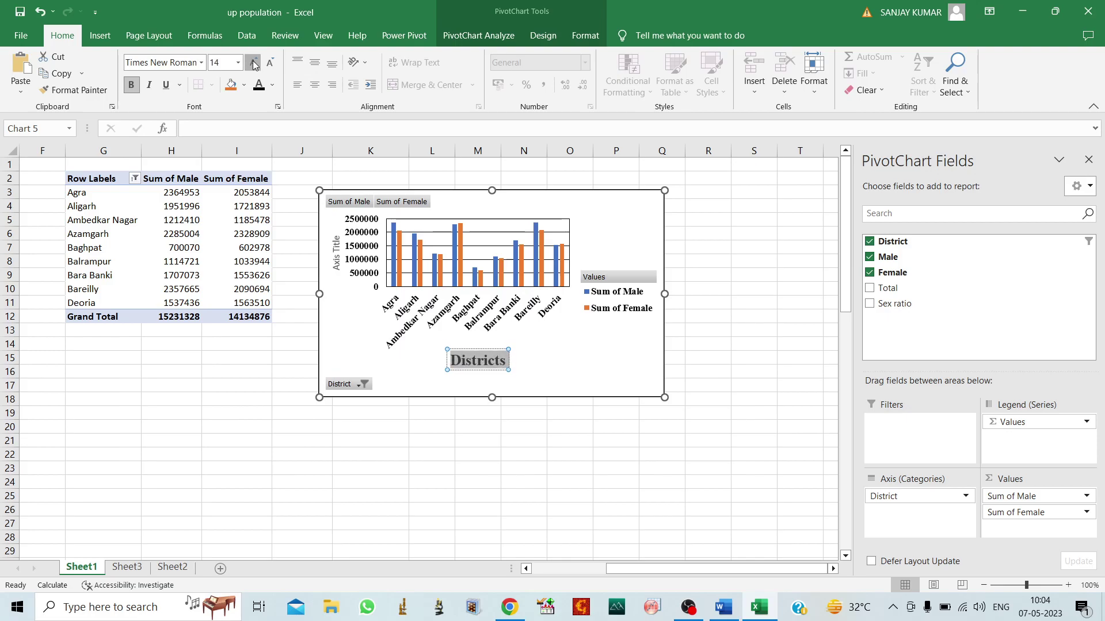
click(751, 290)
Step: Rename the vertical axis title to 'Populations'
click(335, 248)
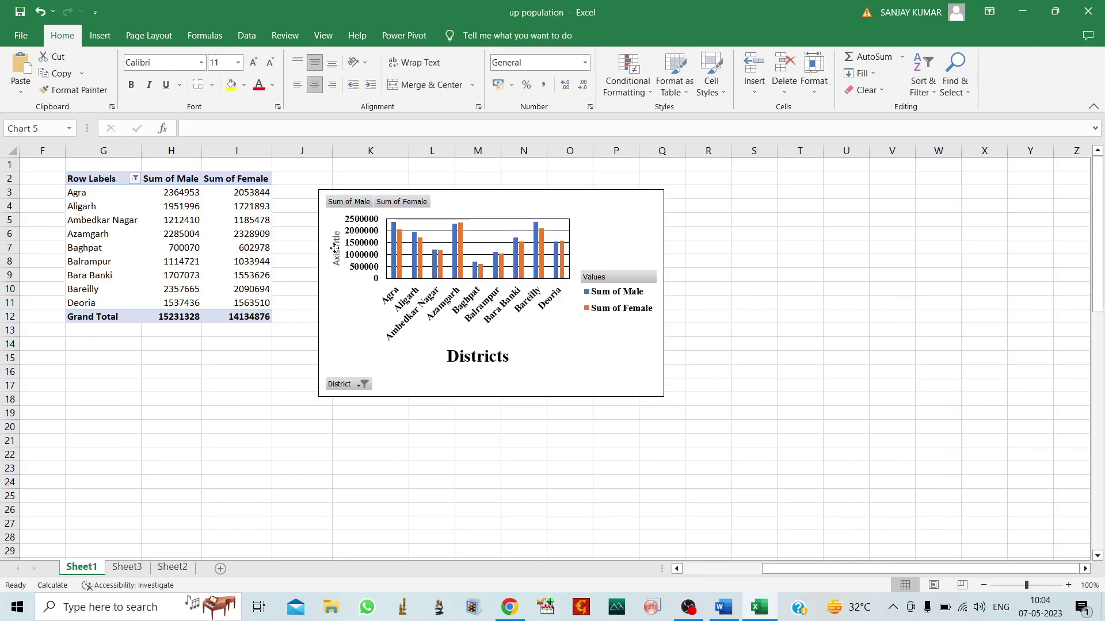
triple_click(335, 244)
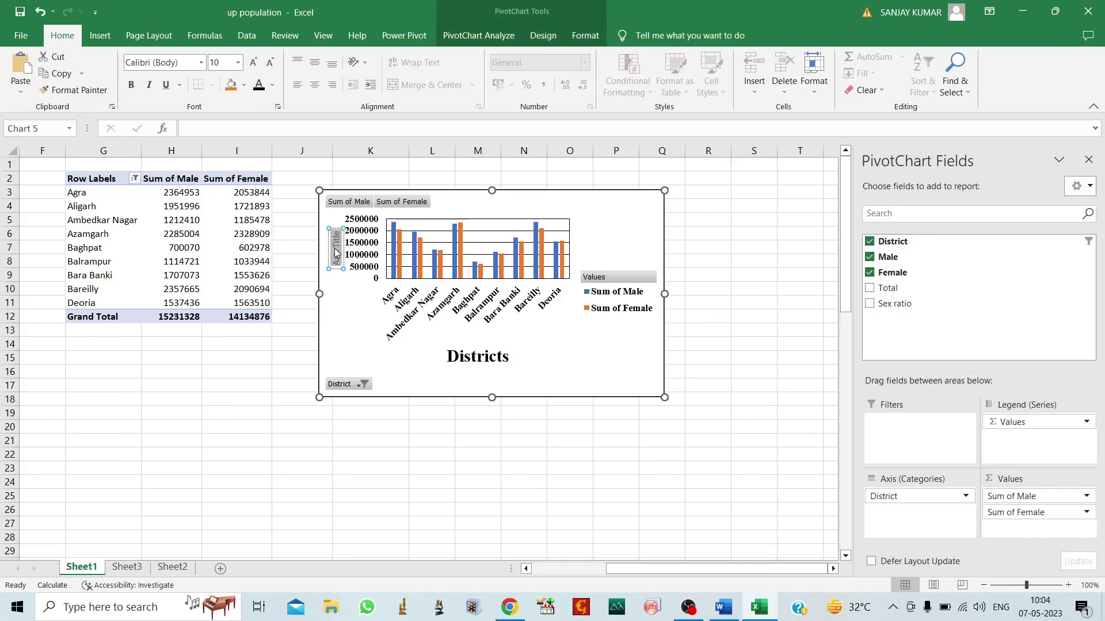
text(Popul)
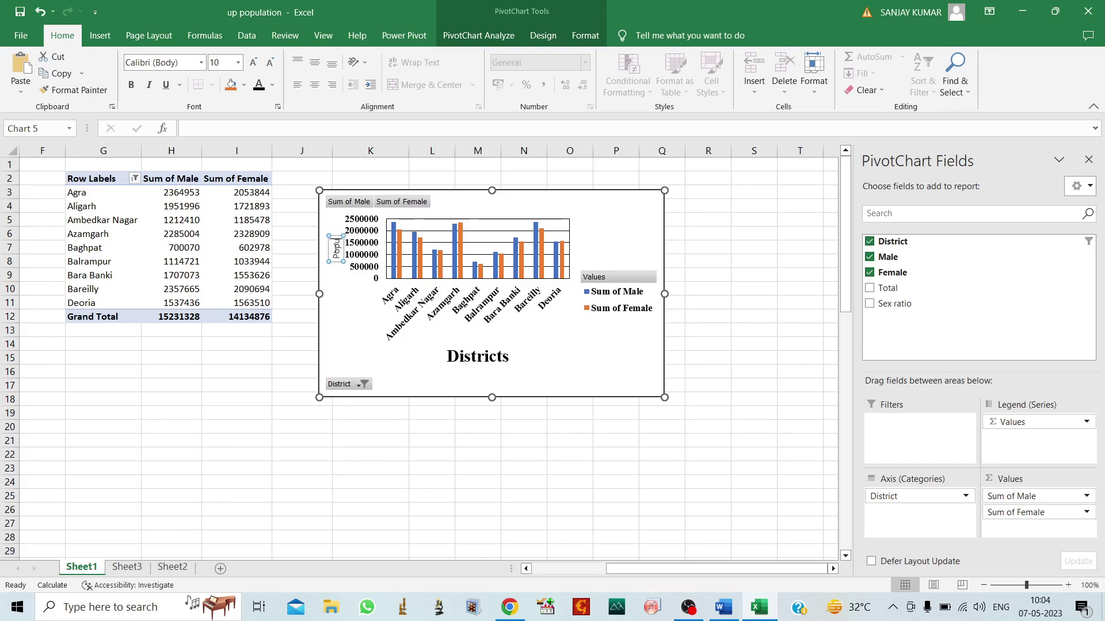
text(ations)
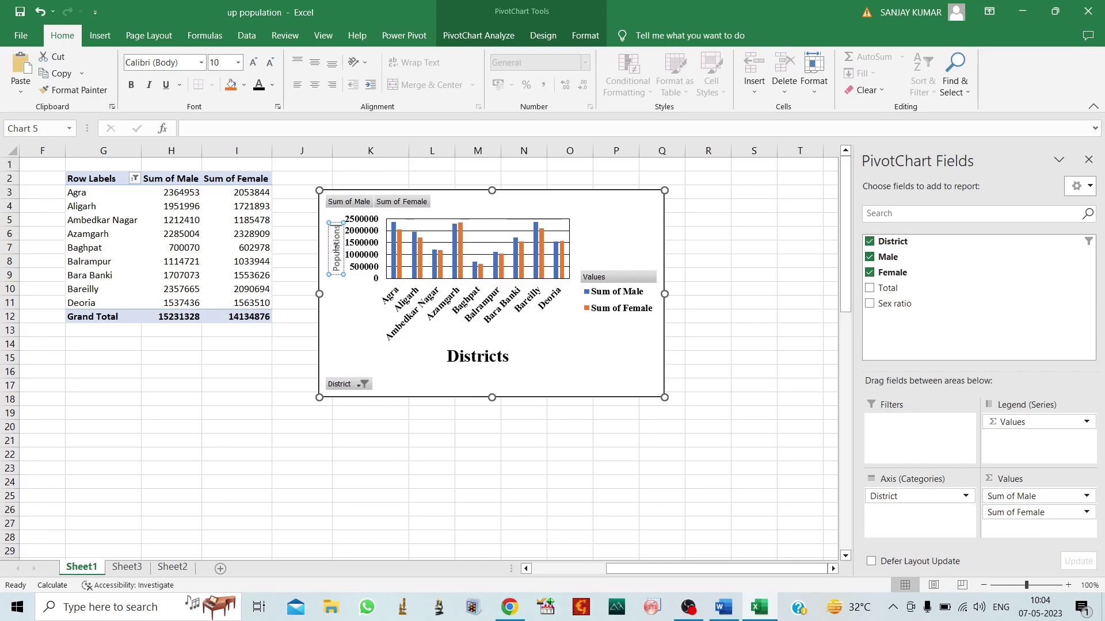
Step: Format the Populations title in bold Times New Roman at size 14
triple_click(336, 246)
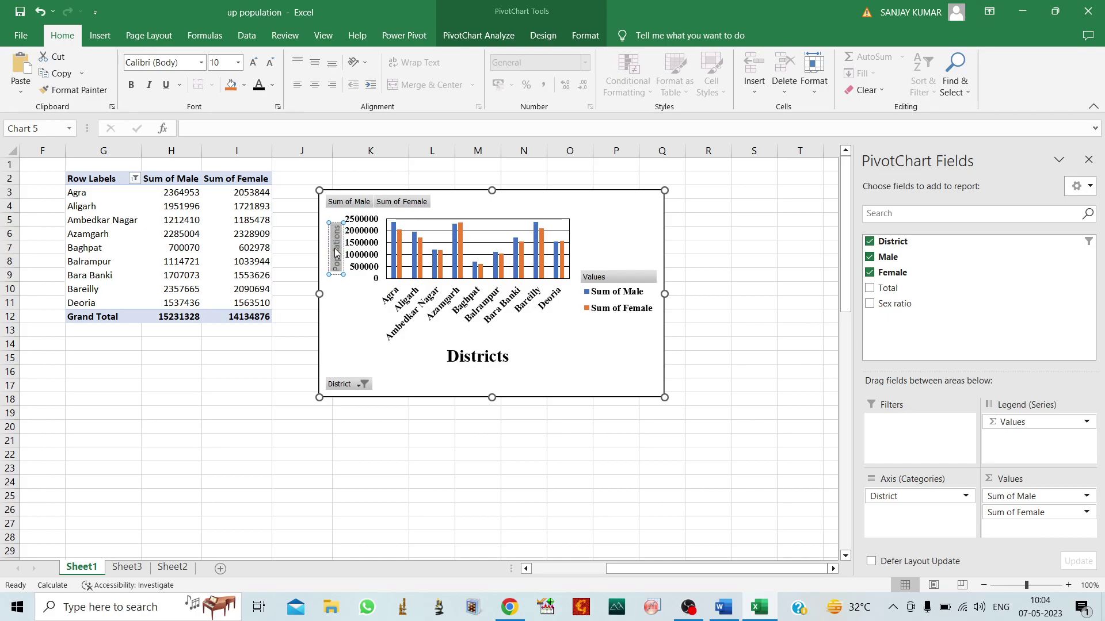
click(131, 85)
click(244, 85)
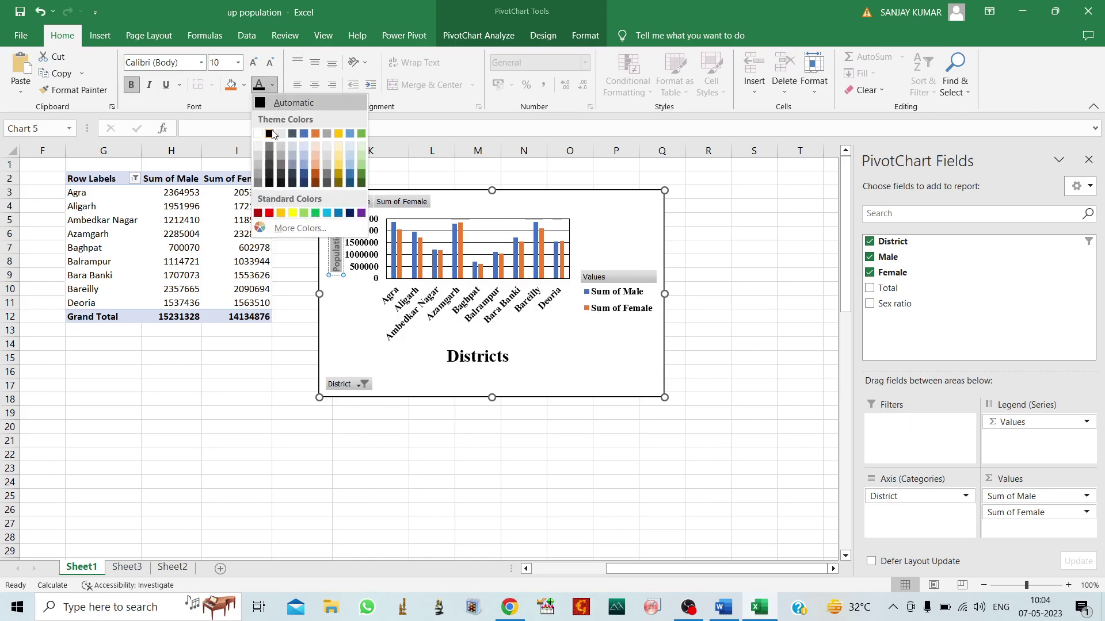
click(242, 74)
click(201, 62)
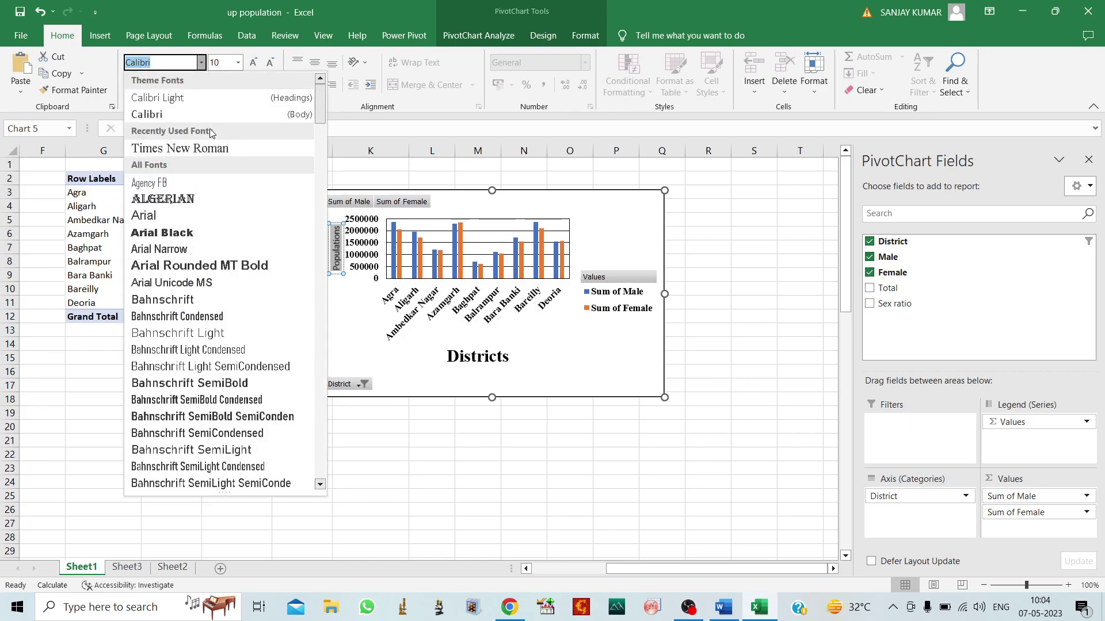
key(Escape)
click(253, 62)
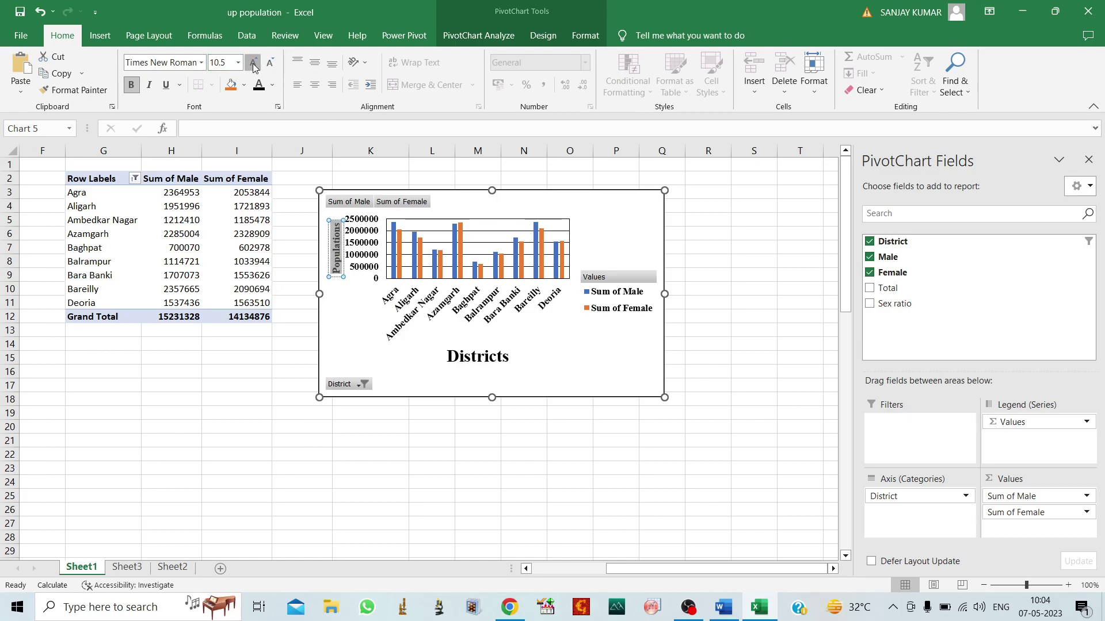
click(253, 62)
click(253, 62)
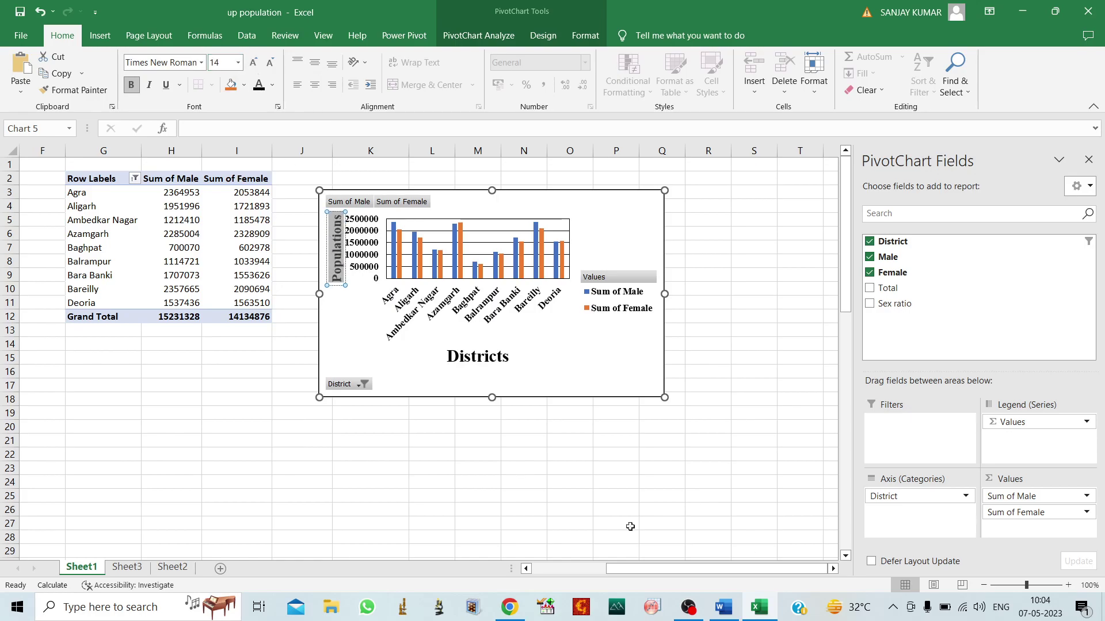
click(706, 314)
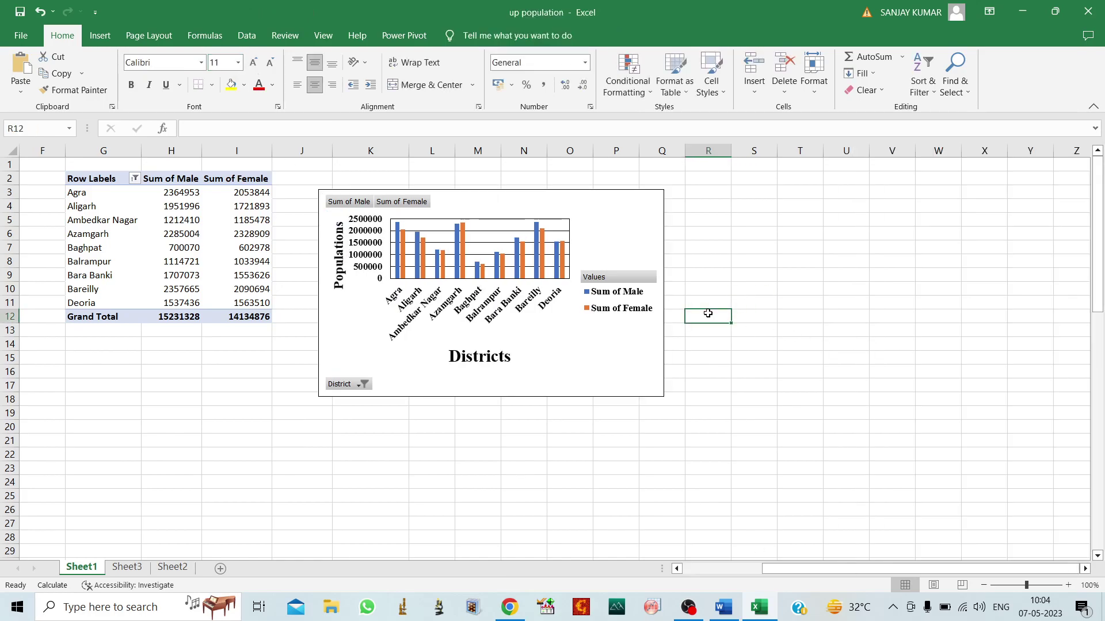
Step: Select the PivotChart, then switch to Document1 in Word, which holds the linked chart
click(470, 194)
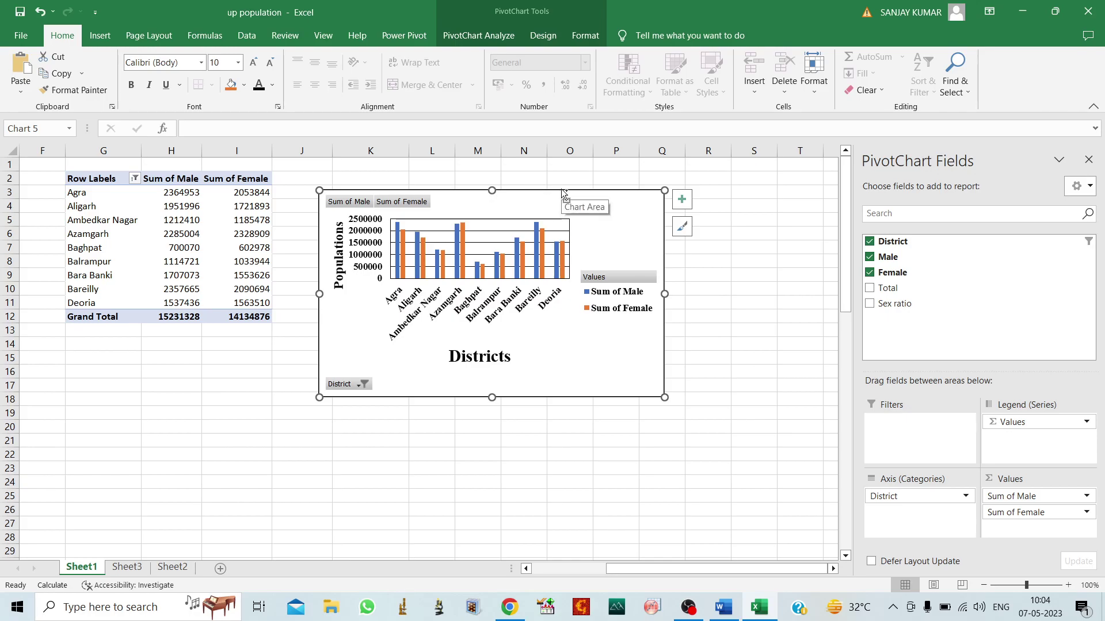
click(722, 608)
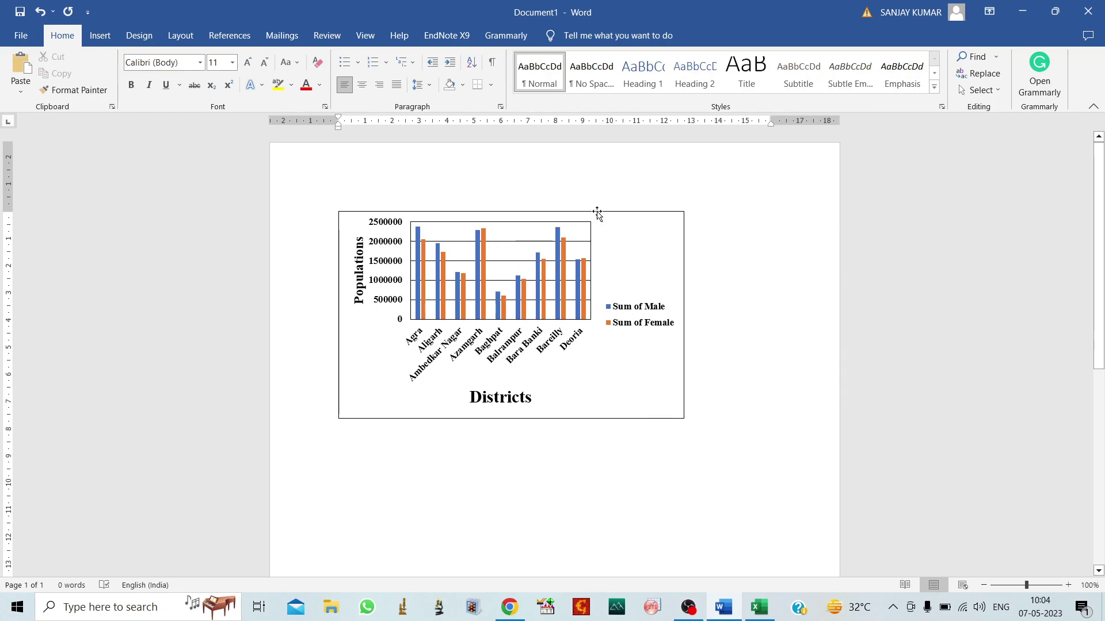
Step: Set the chart's text wrapping to In Front of Text
click(624, 228)
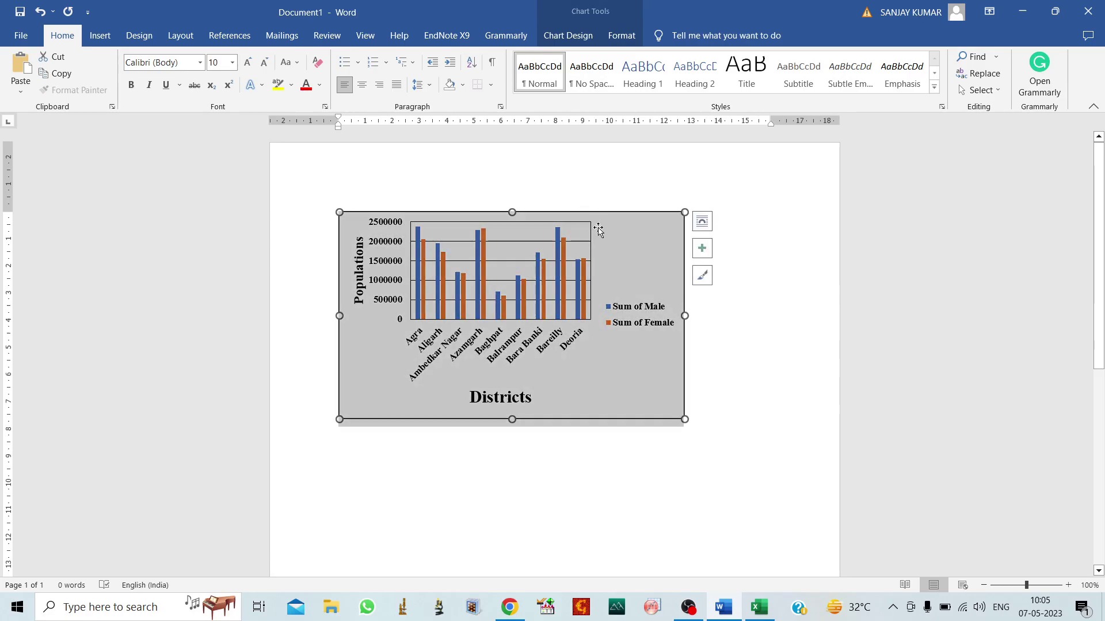
click(776, 188)
click(623, 215)
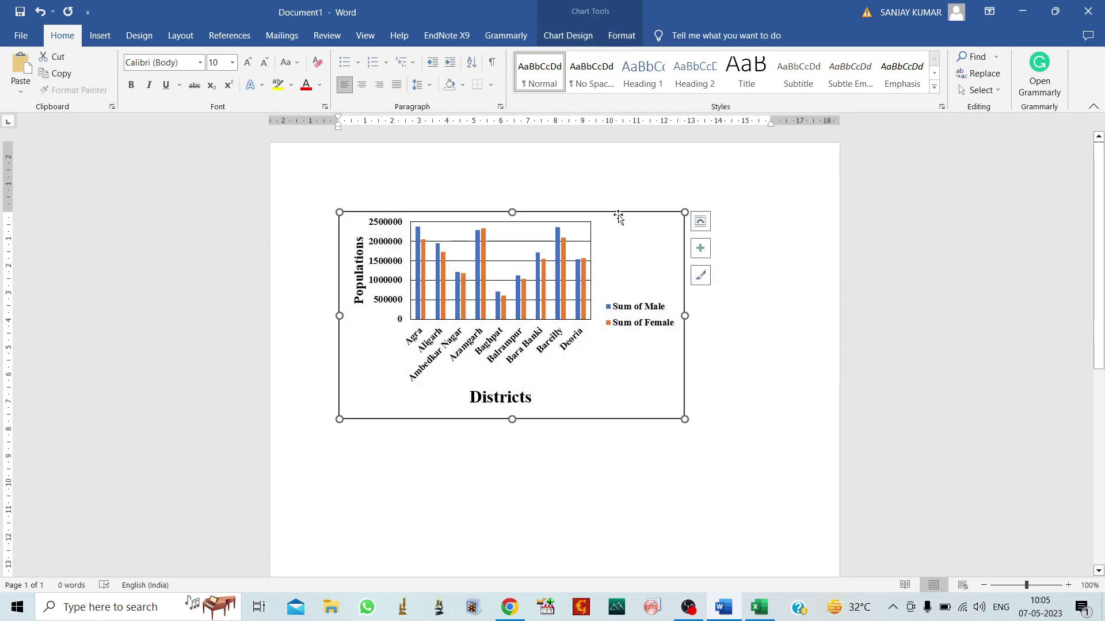
click(621, 37)
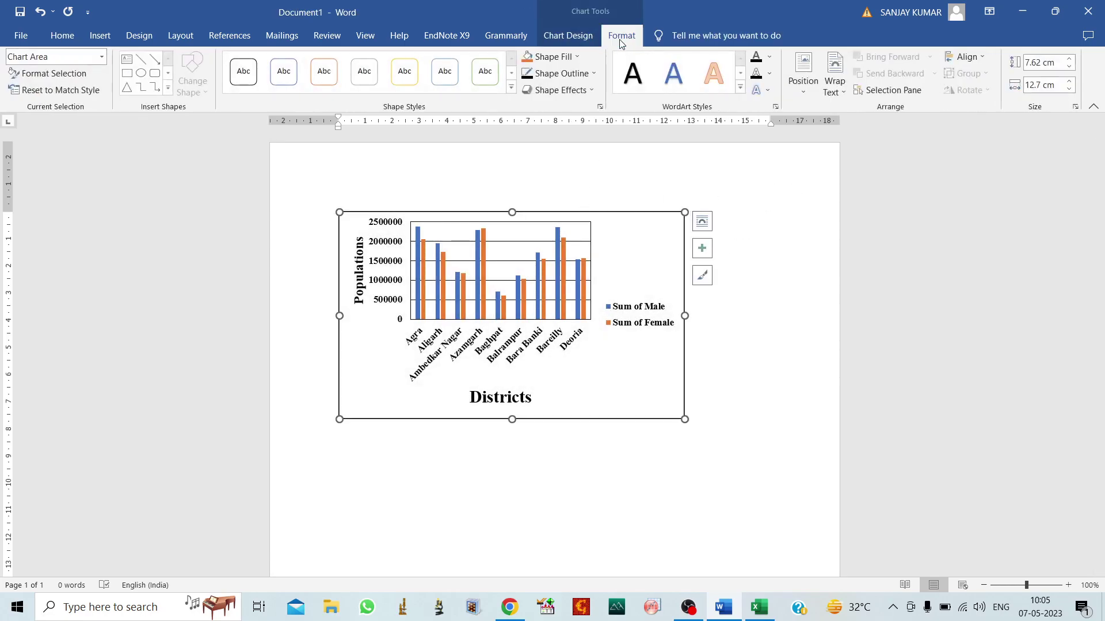
click(842, 90)
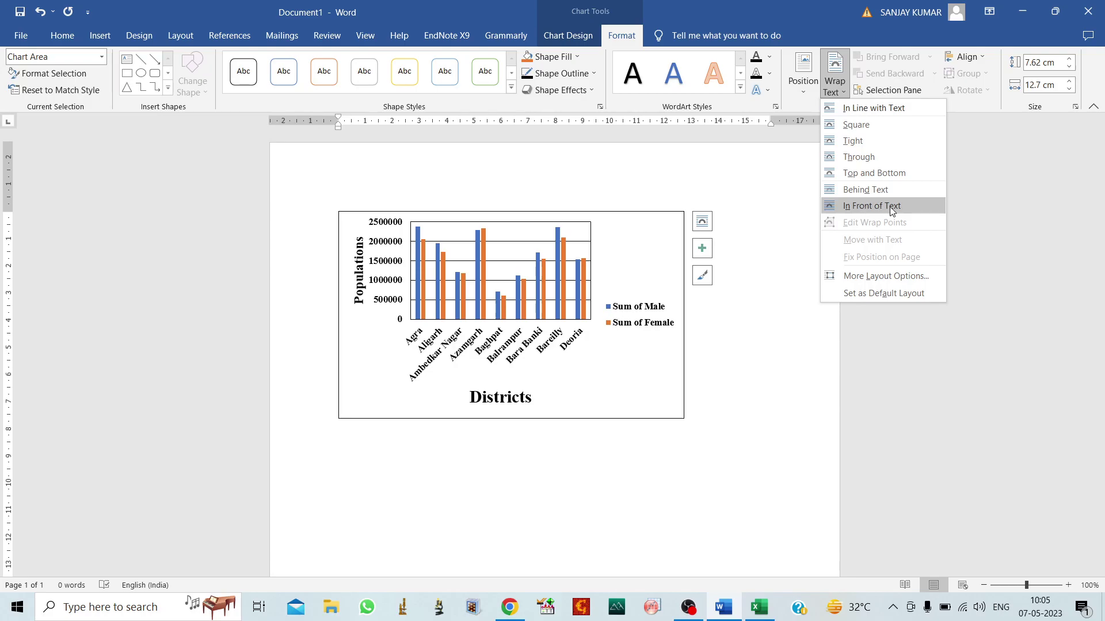
click(852, 207)
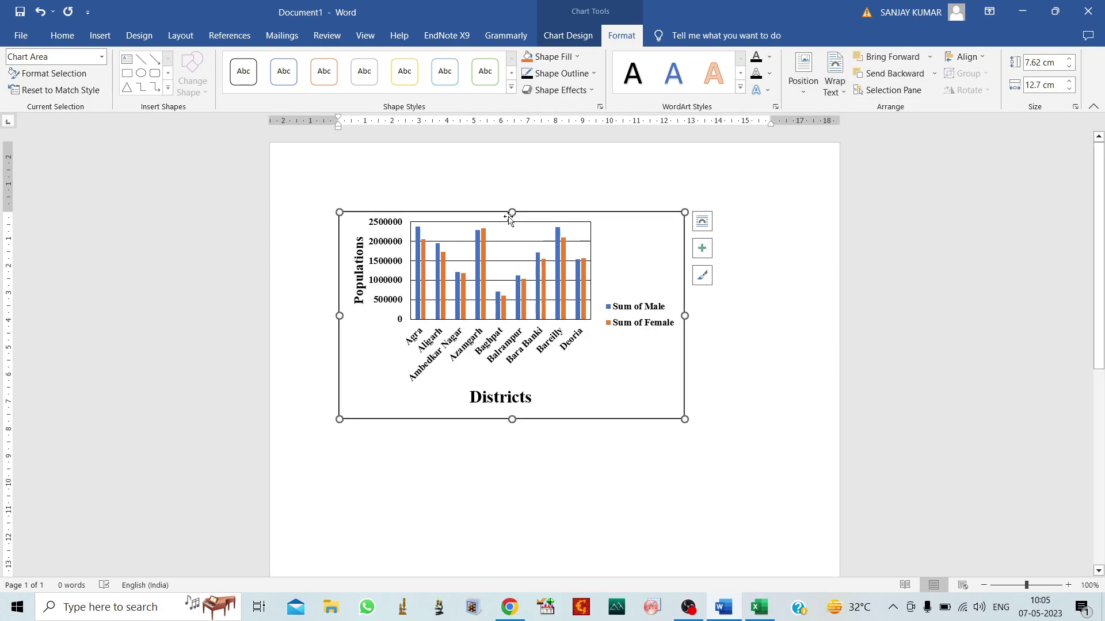
Step: Drag the chart higher and to the right into its final spot on the page
drag(534, 213, 551, 286)
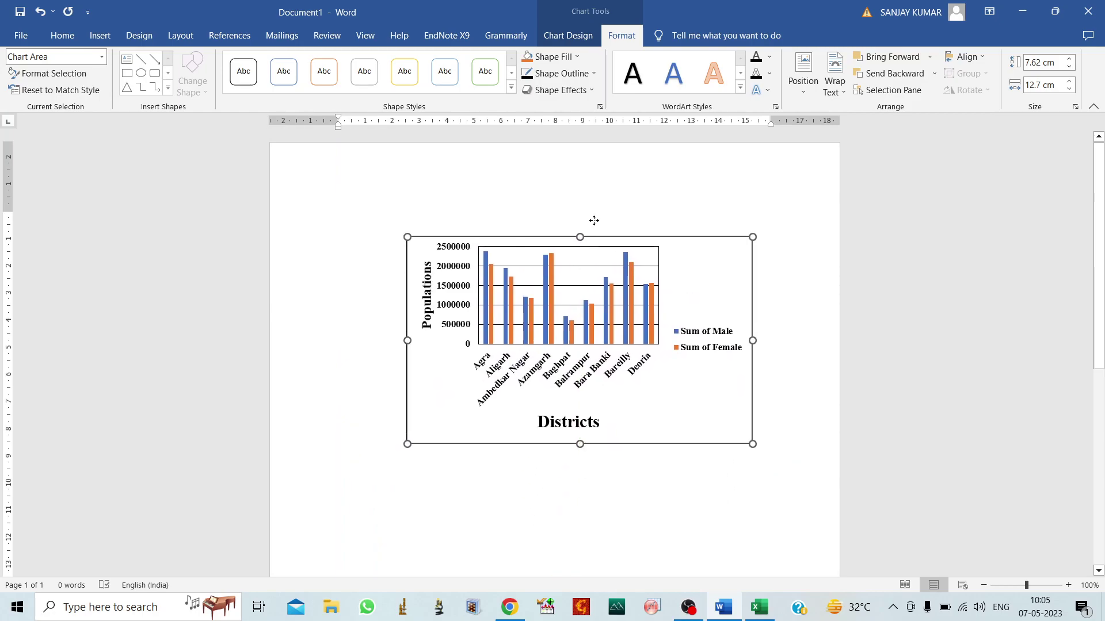
drag(550, 286, 574, 224)
click(776, 382)
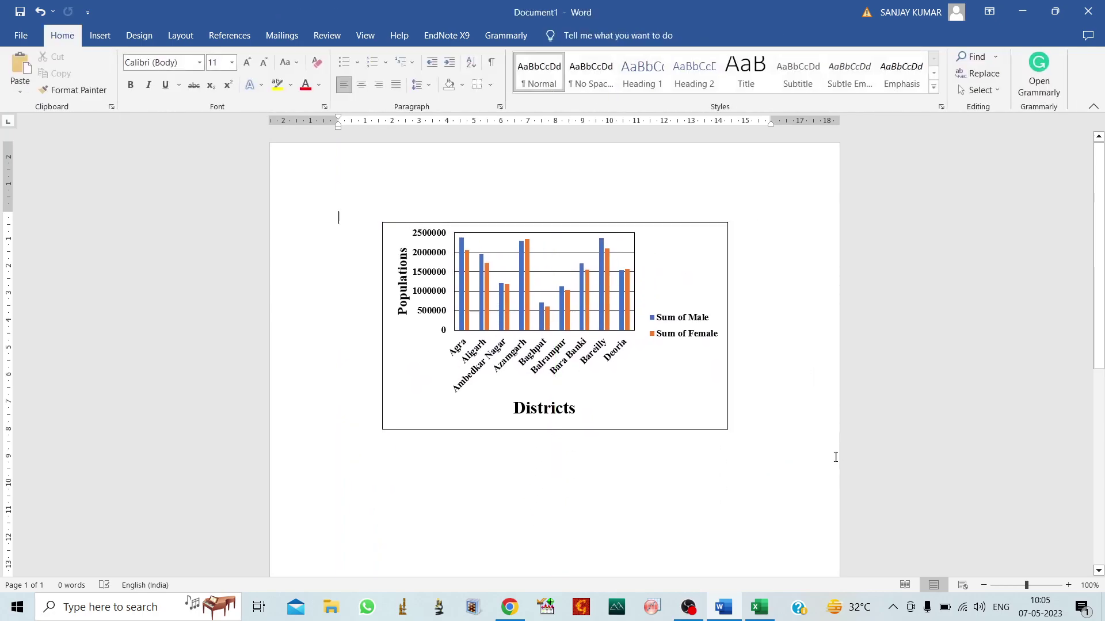
click(23, 37)
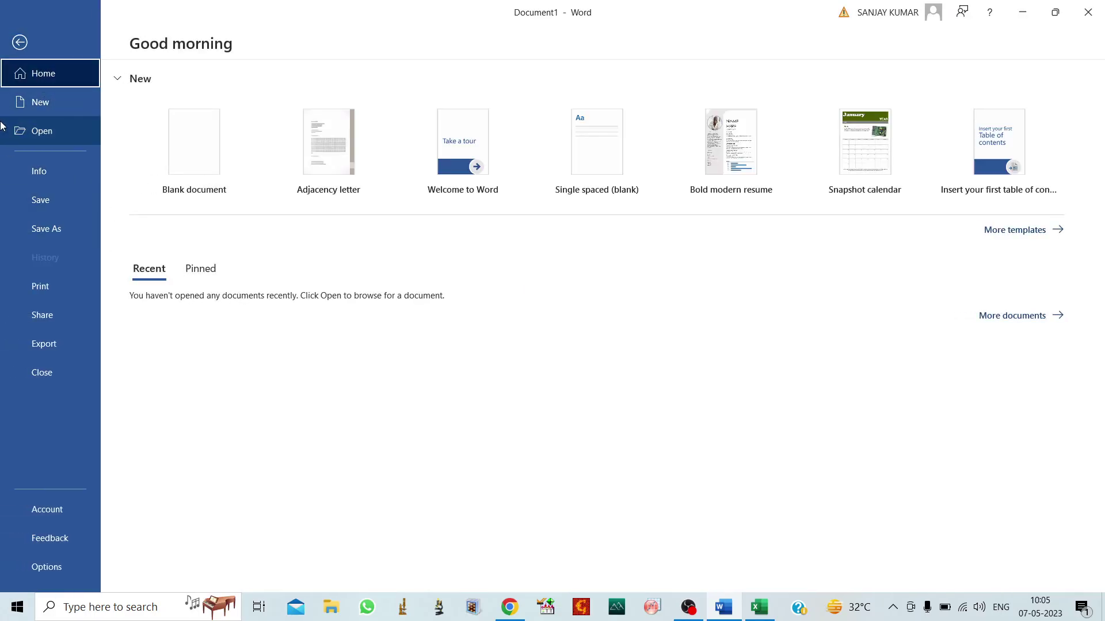
click(20, 43)
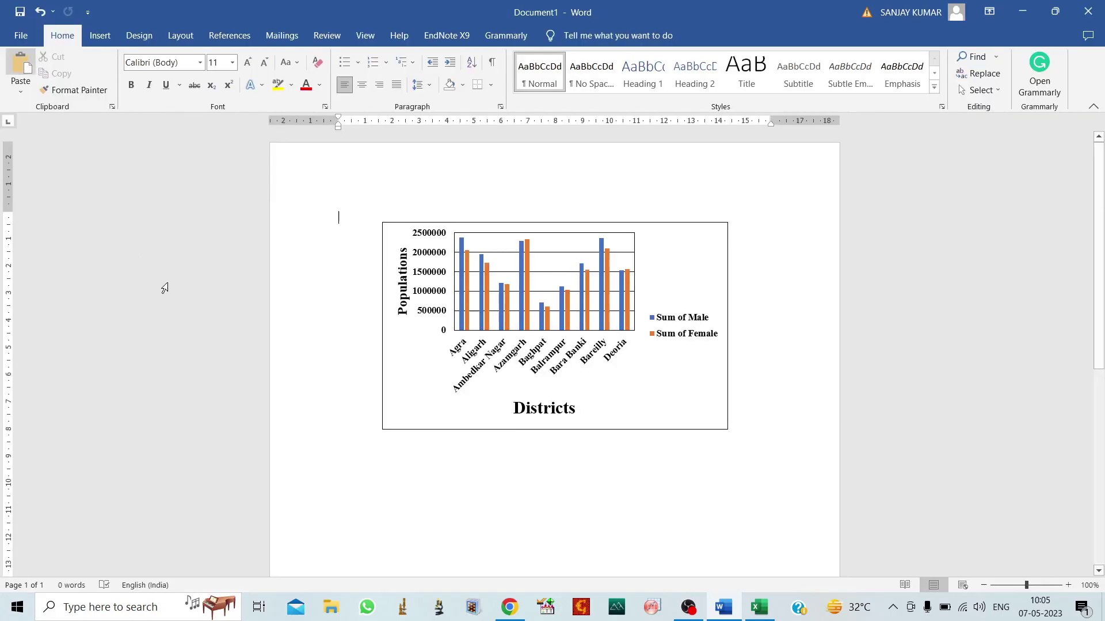
click(680, 226)
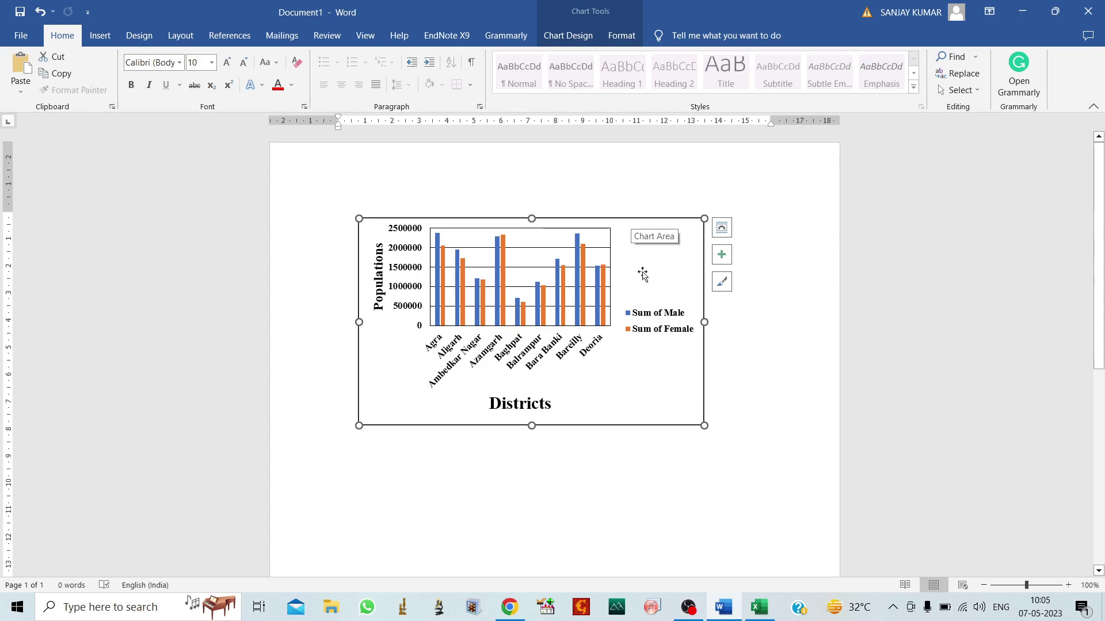
Step: Filter the District field to exclude Agra, Ambedkar Nagar and Azamgarh, then check the Word chart
click(762, 610)
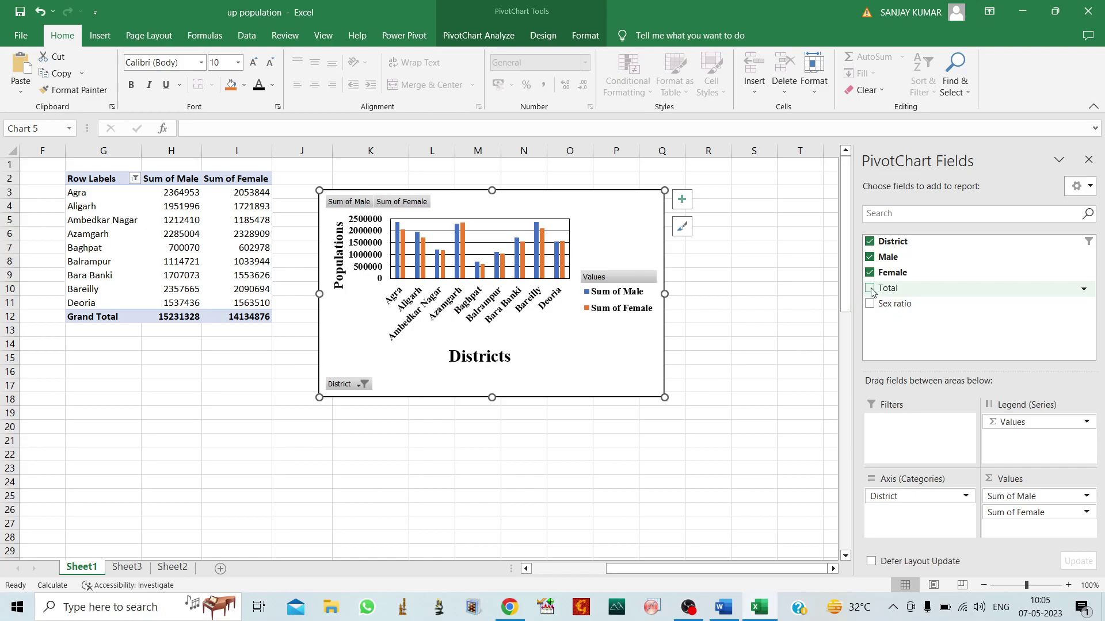
click(719, 599)
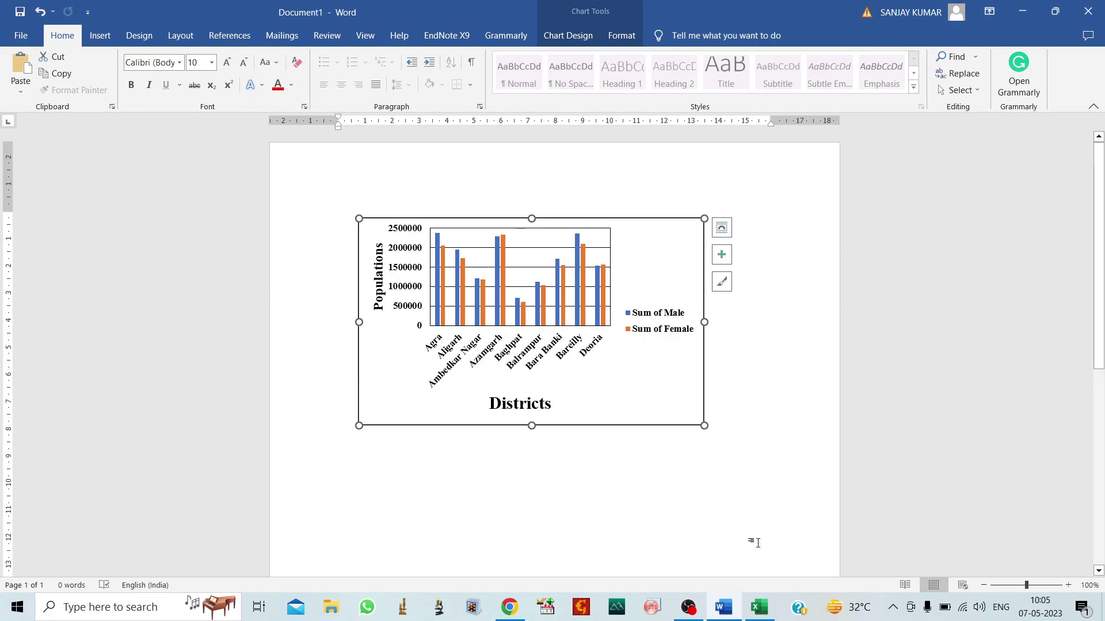
click(759, 607)
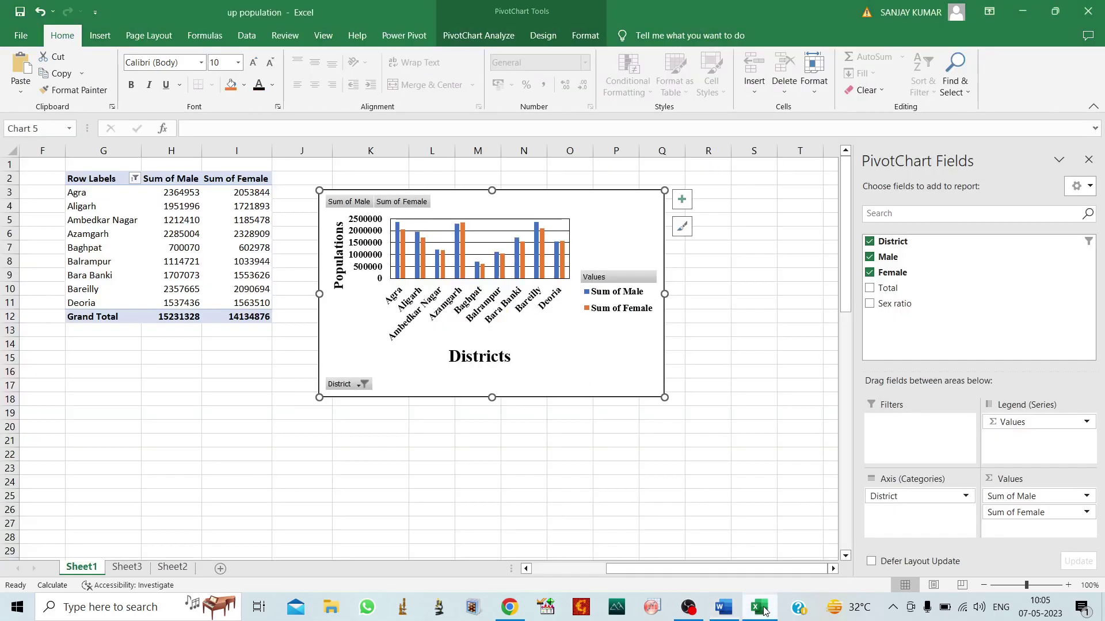
click(357, 385)
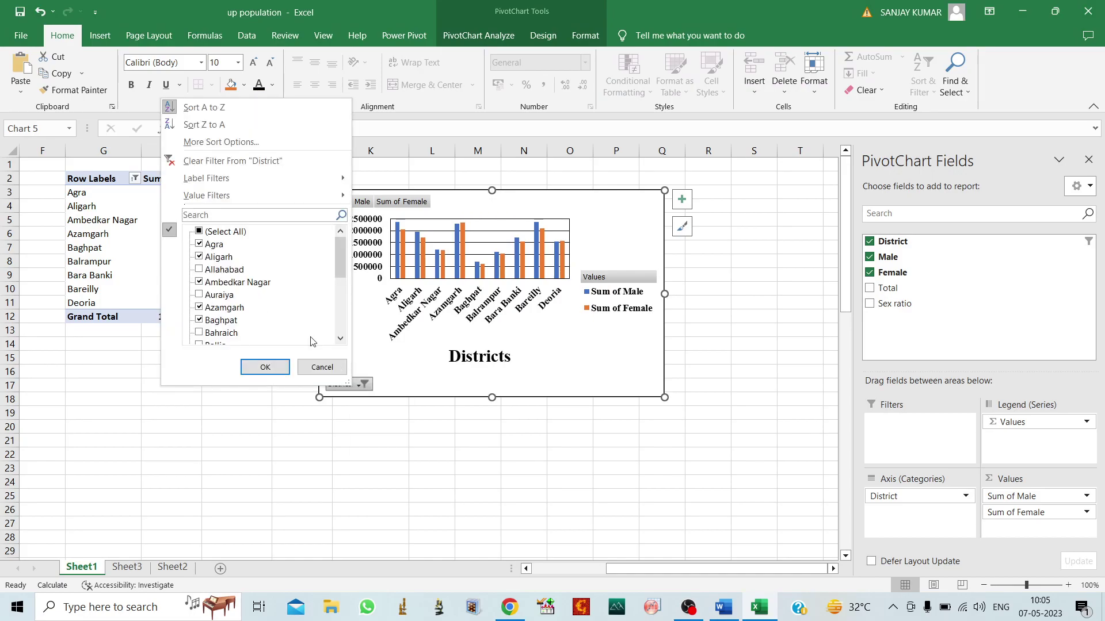
click(200, 244)
click(200, 282)
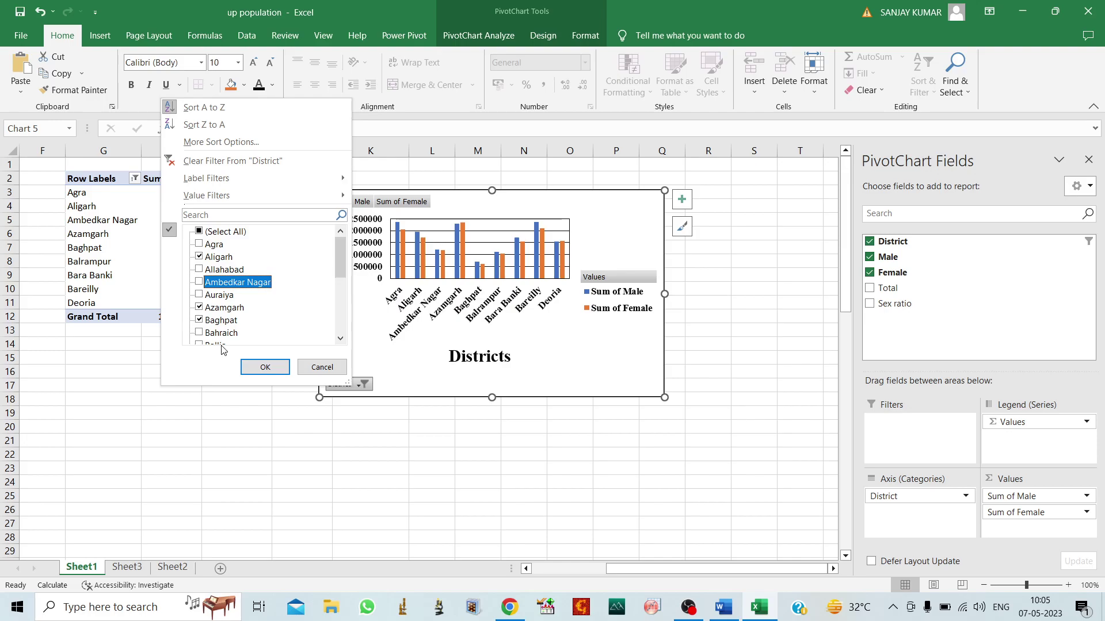
click(200, 307)
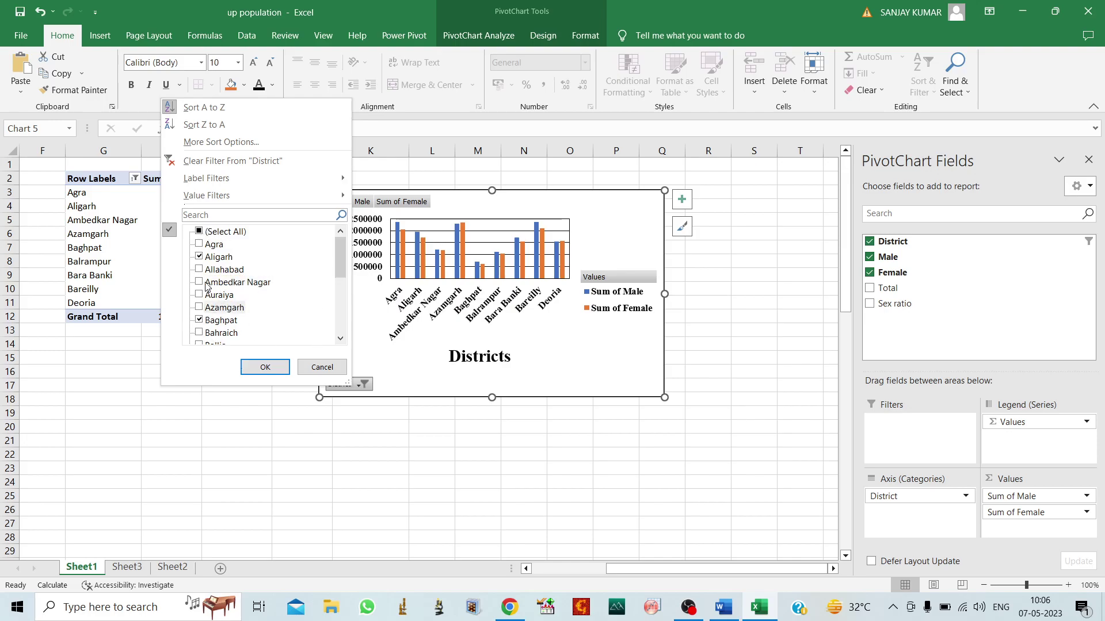
click(266, 368)
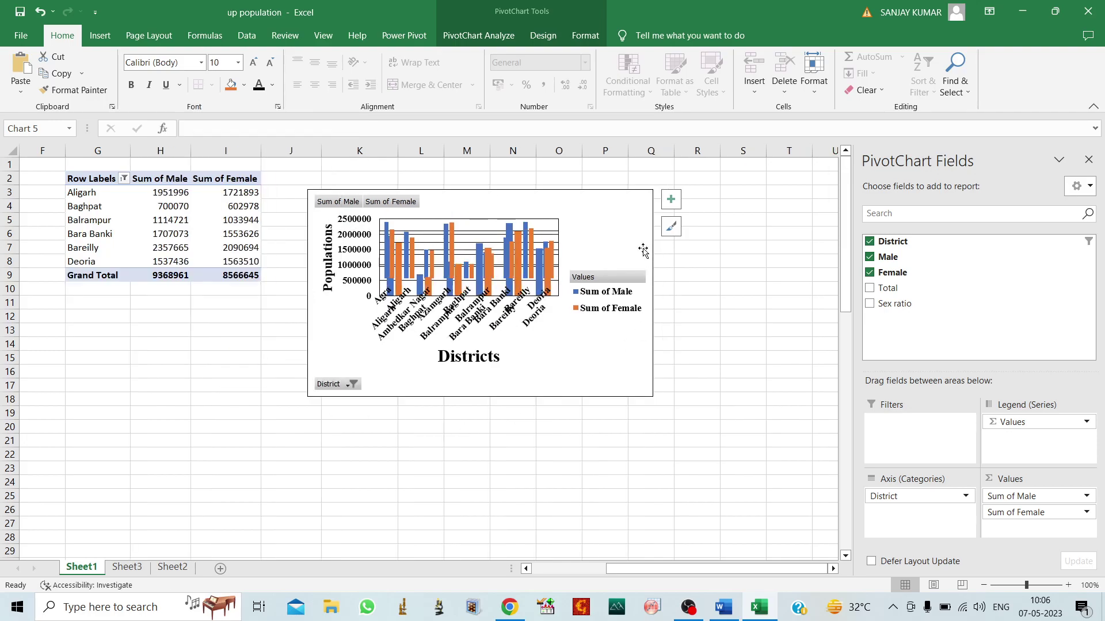
click(729, 613)
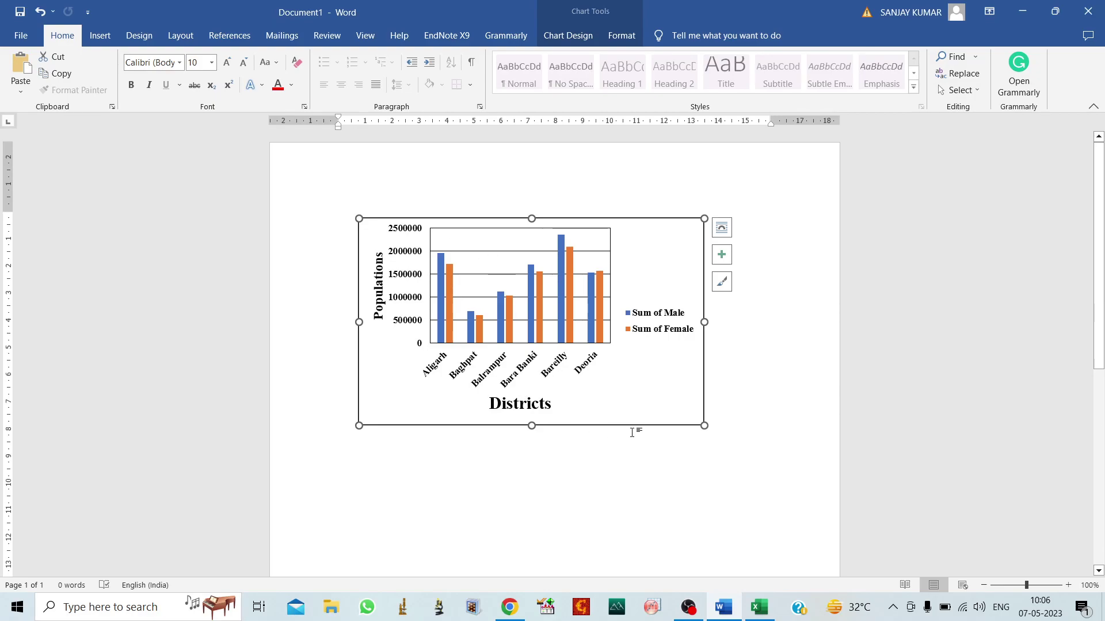
Step: Add the Total field as a third series and view the updated Word chart
click(760, 607)
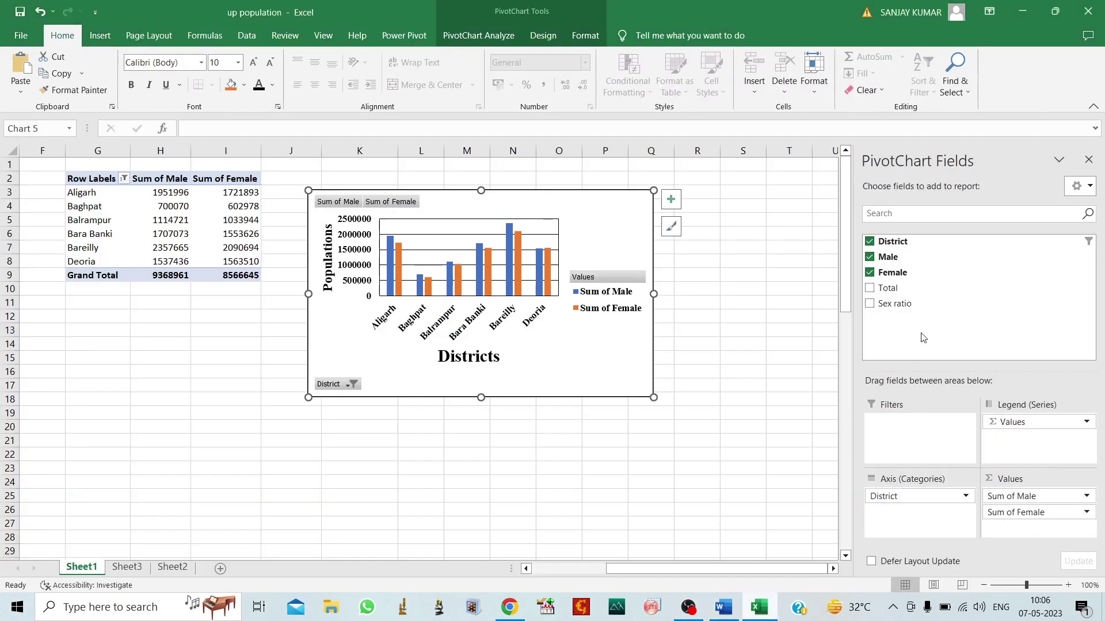
click(869, 288)
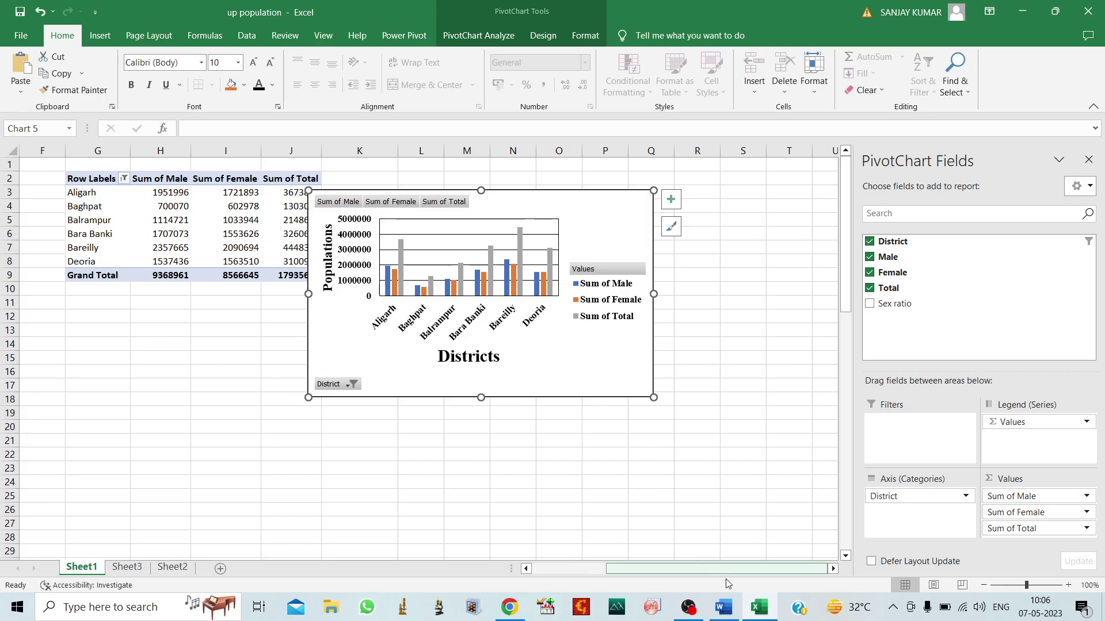
click(724, 607)
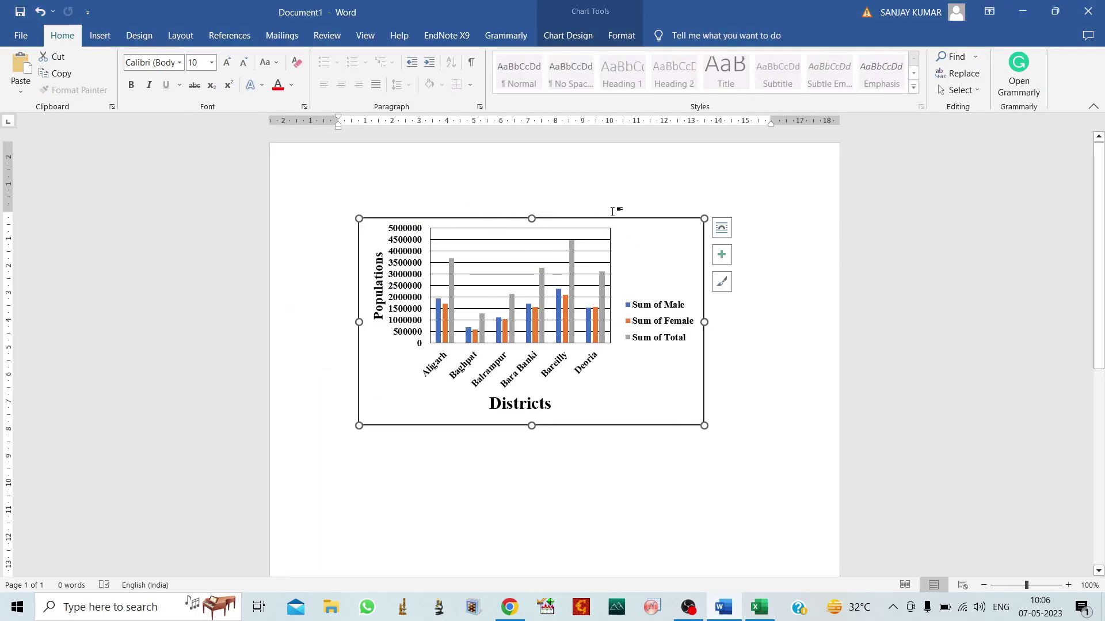
Step: Nudge the Word chart right, then move the Excel PivotChart right to uncover column J
drag(613, 221, 628, 222)
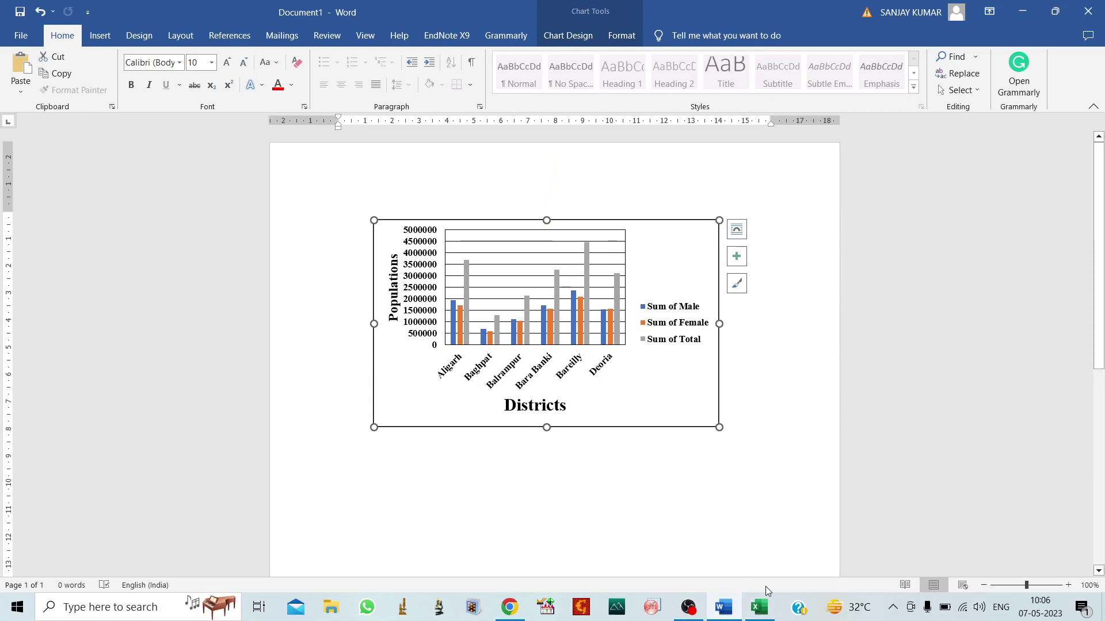
click(763, 614)
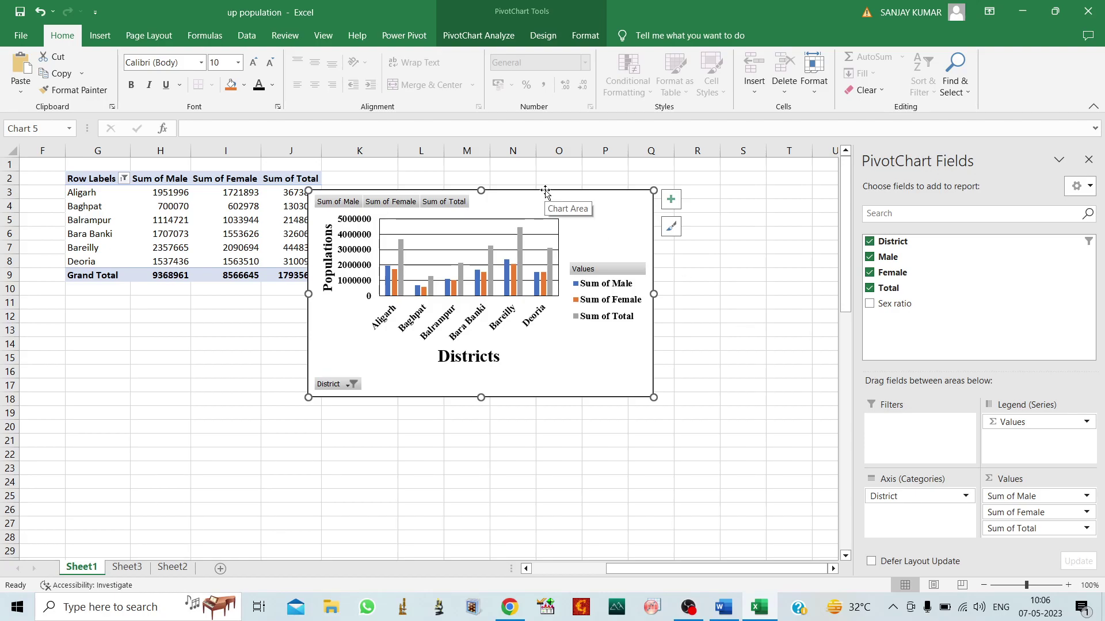
drag(545, 192, 569, 200)
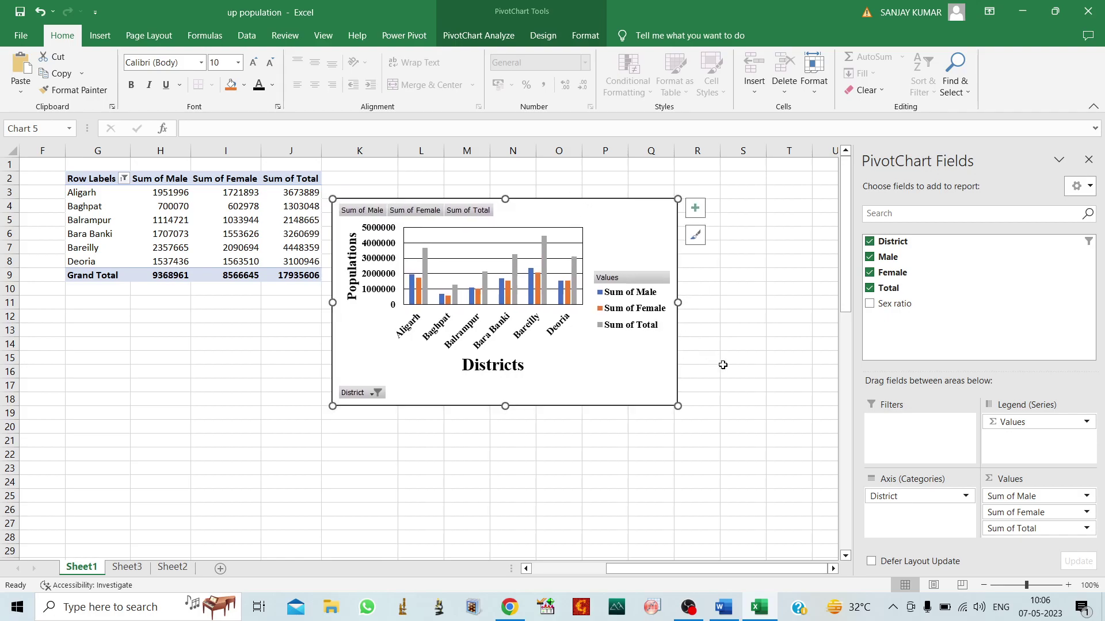